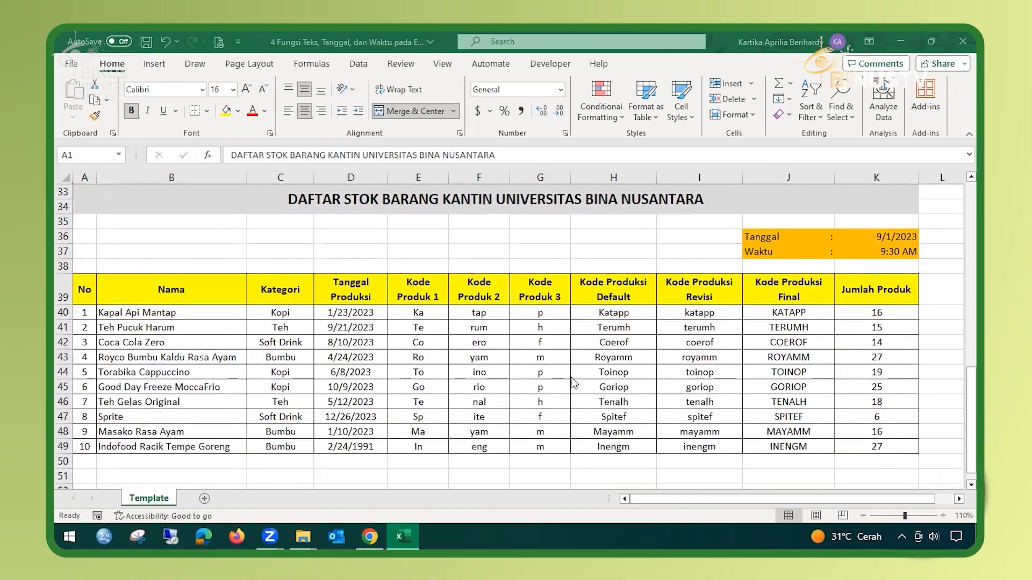
Enter the date 1 September 2023 in the Tanggal cell K4 with the formula =DATE(2023,9,1).
scroll(569, 382, up, 8)
scroll(555, 356, up, 2)
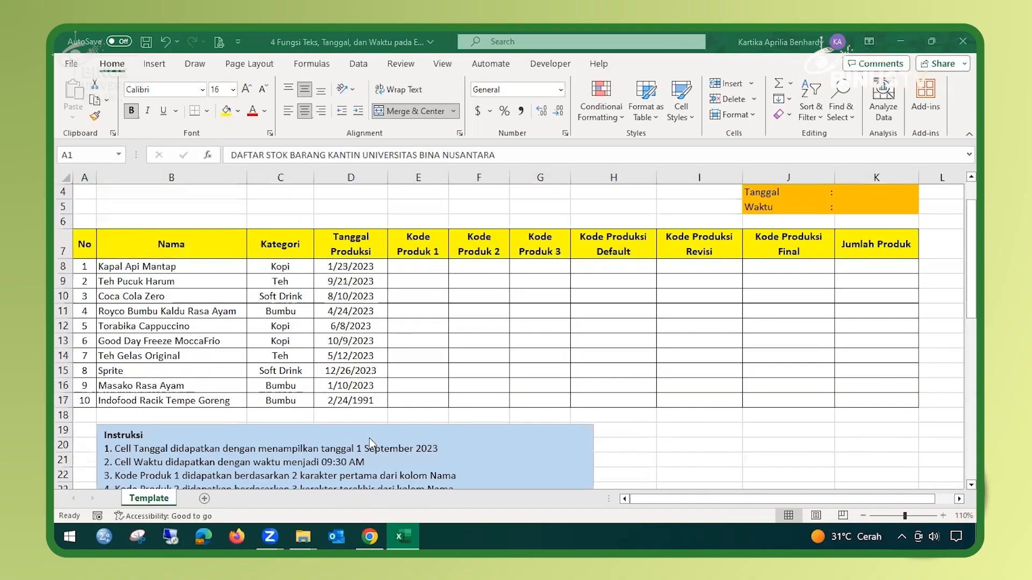
scroll(146, 454, down, 1)
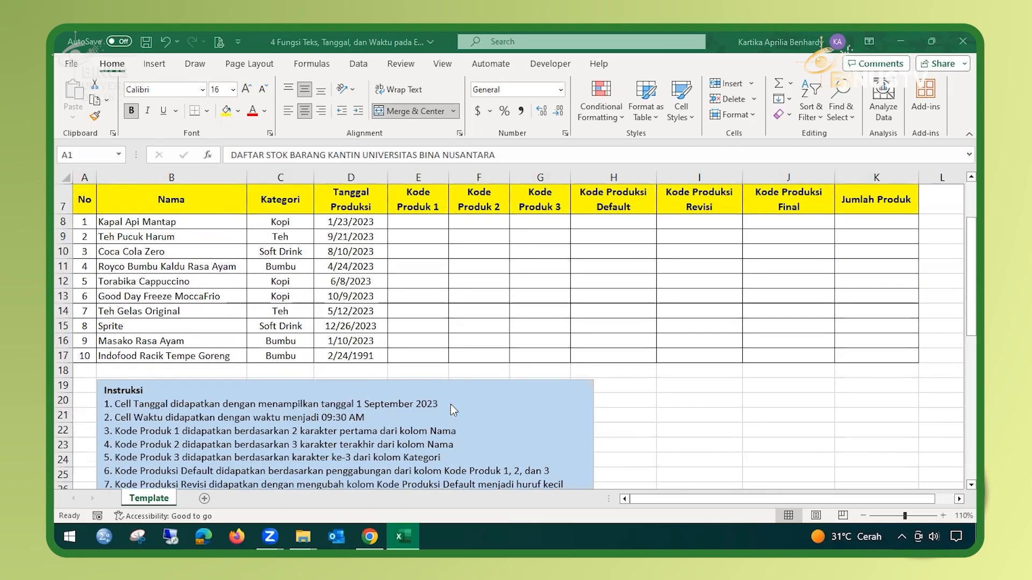
scroll(453, 404, up, 2)
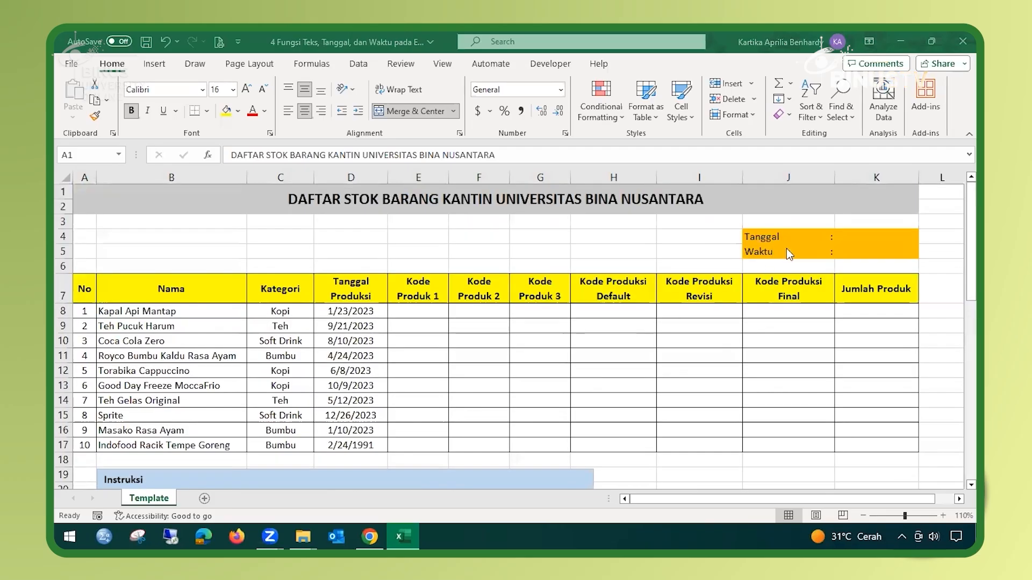
click(882, 237)
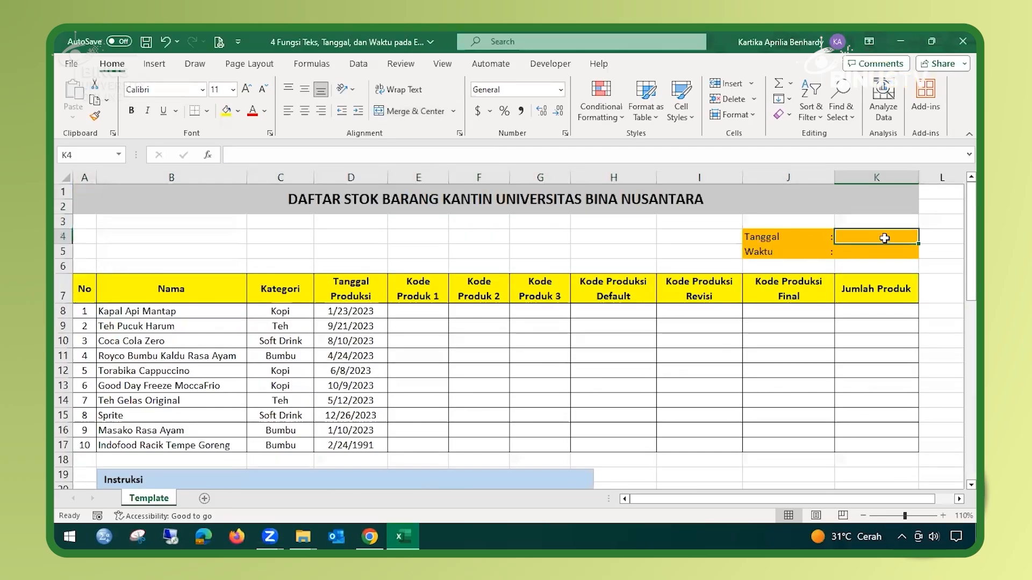
text(=da)
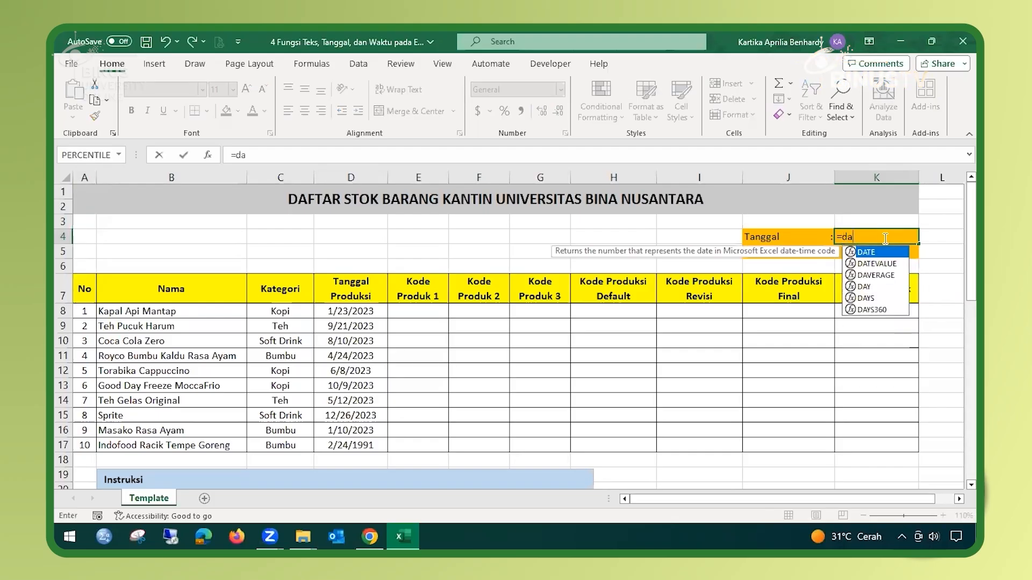
text(te)
key(Tab)
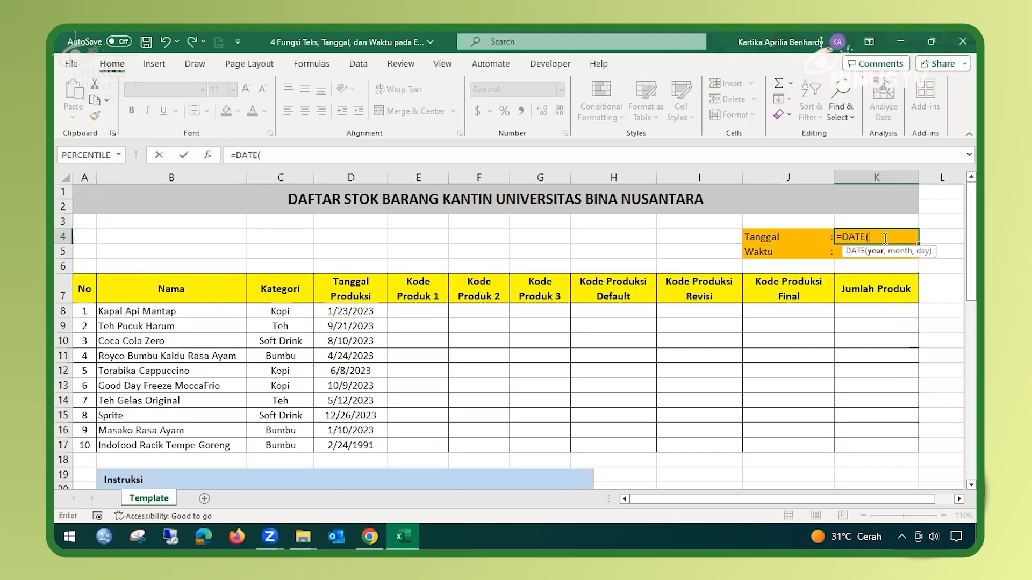
text(2023,9)
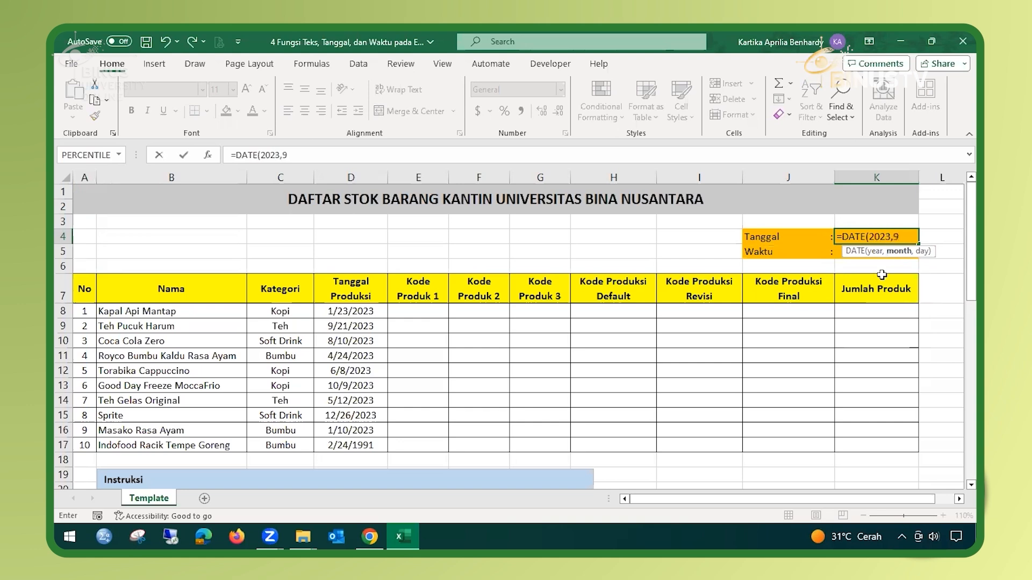
text(,1)
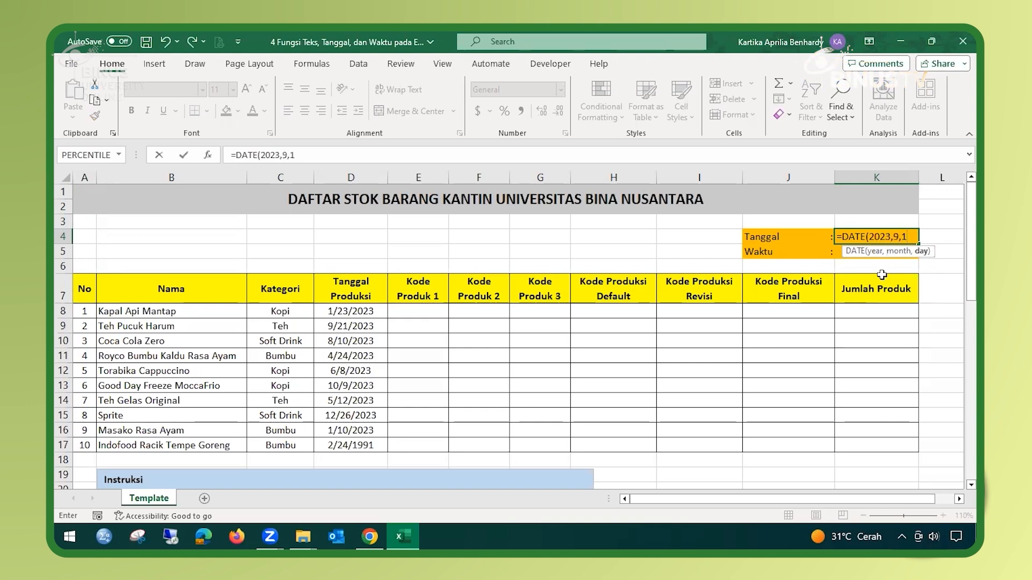
text())
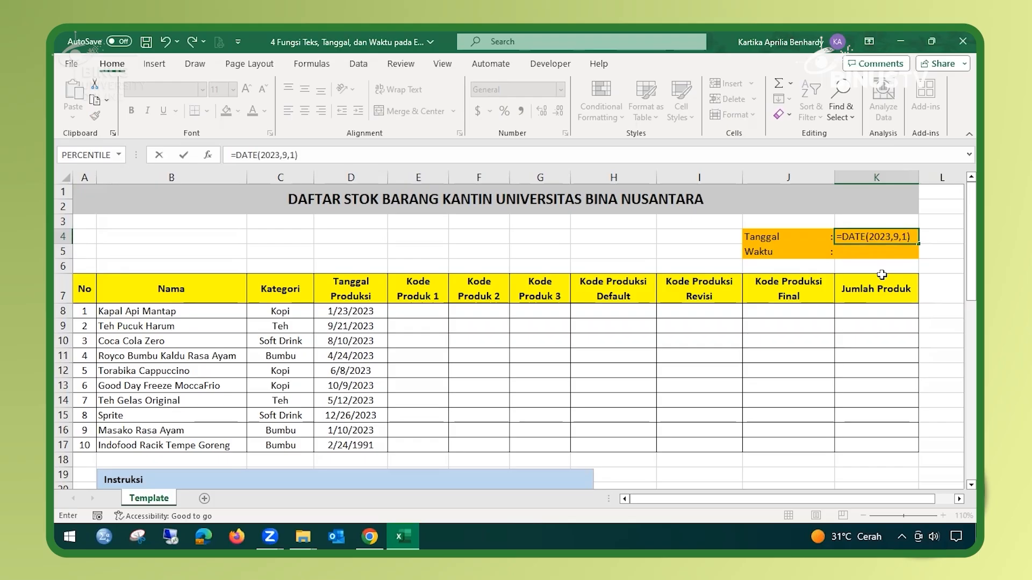
key(Return)
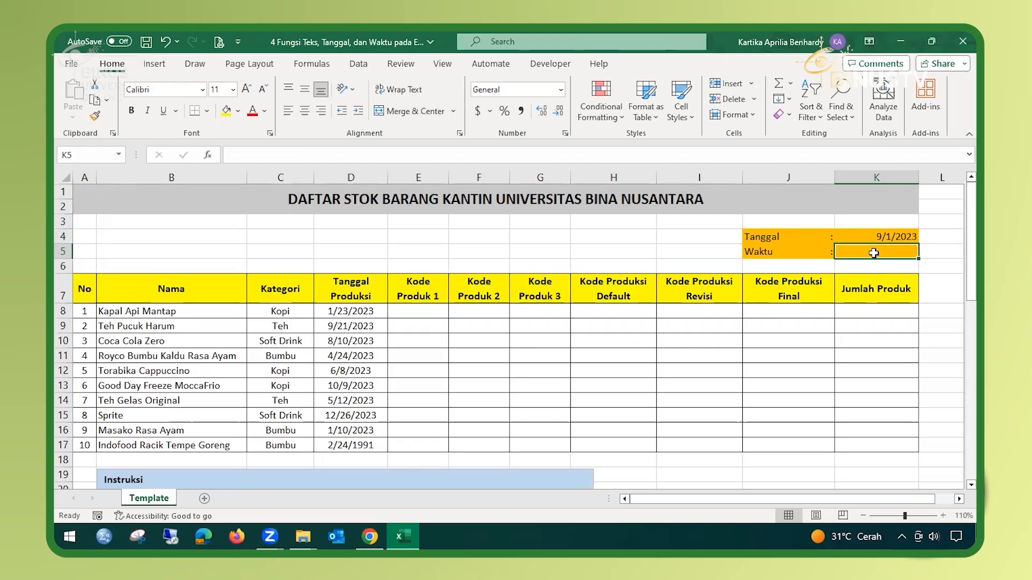
Enter the time 9:30 AM in the Waktu cell K5 with the formula =TIME(9,30,0).
scroll(463, 398, down, 3)
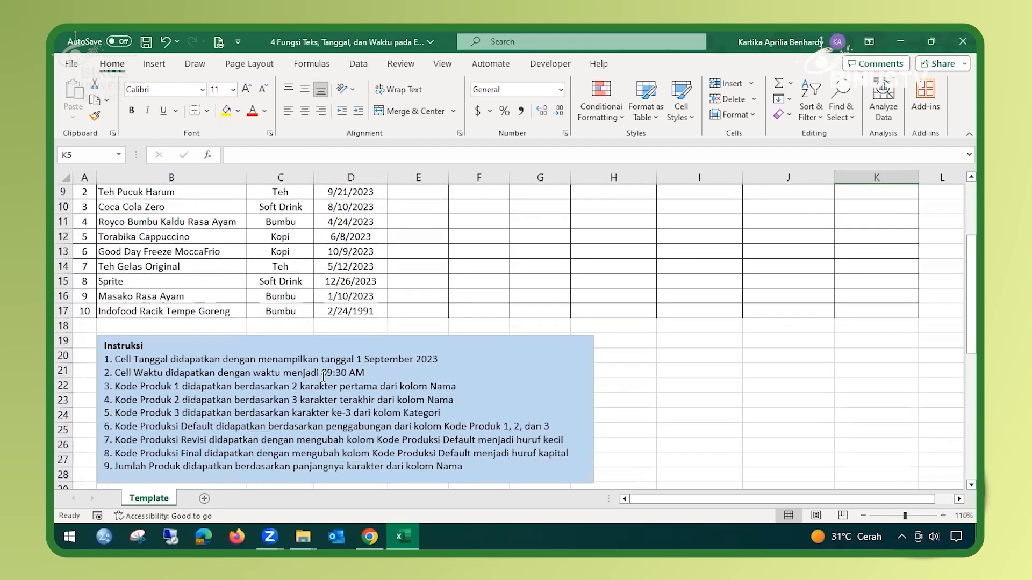
scroll(912, 371, up, 3)
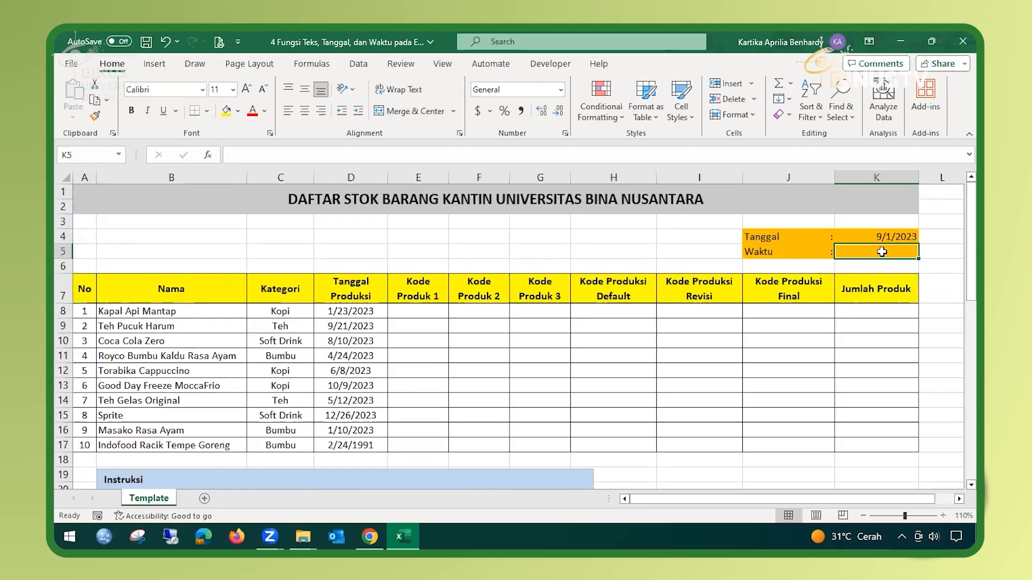
text(=tim)
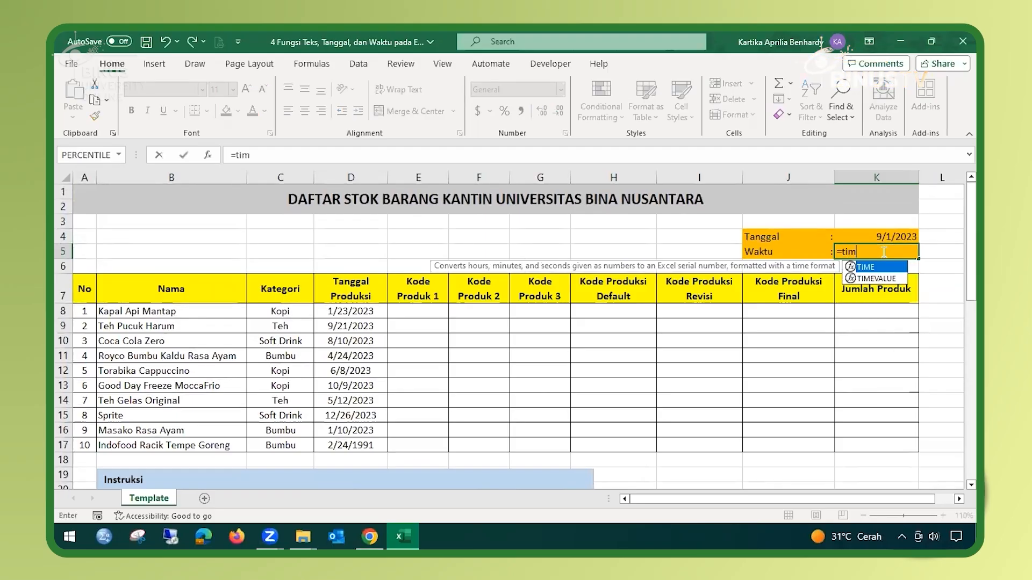
text(e)
key(Tab)
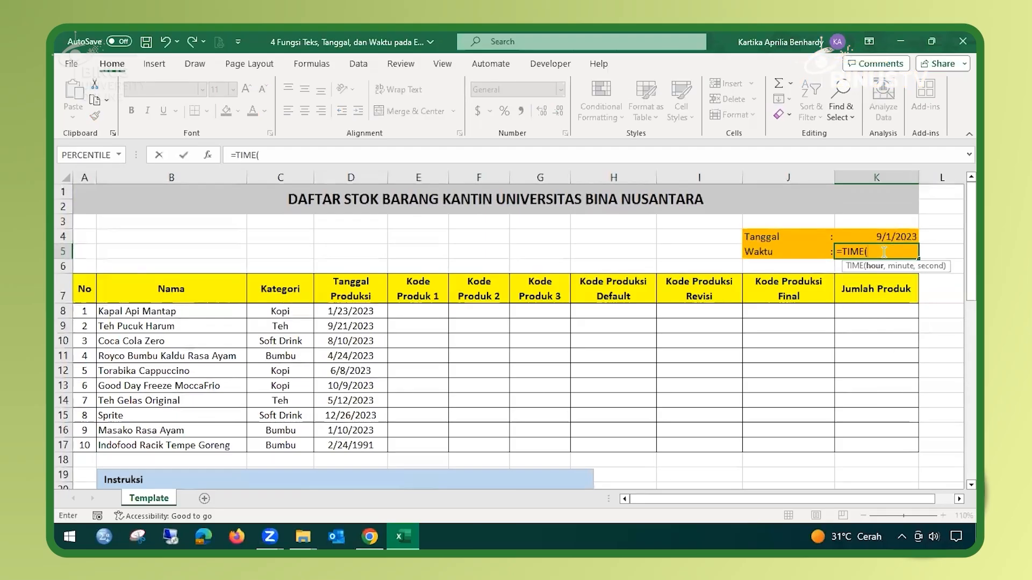
text(9,30,)
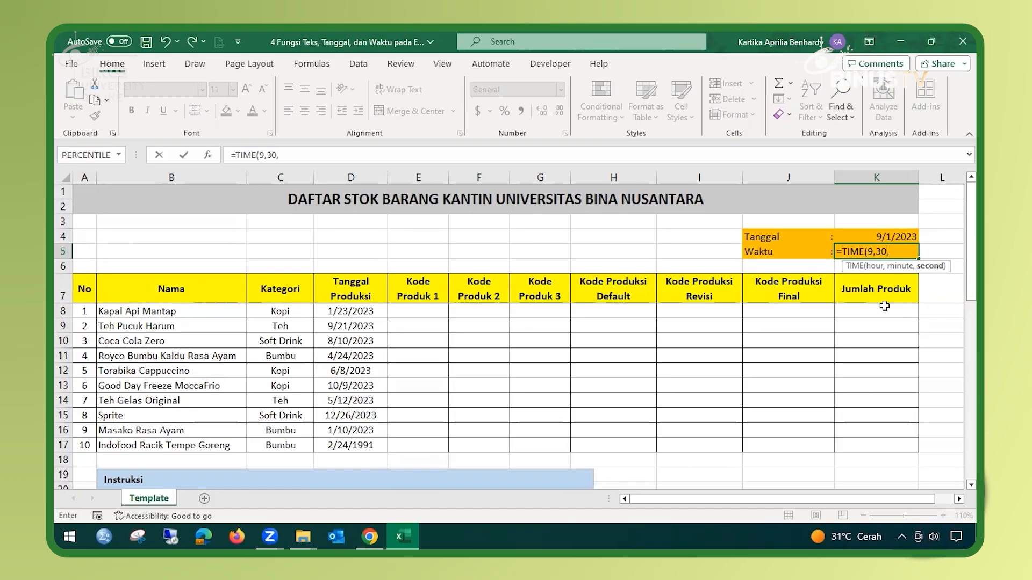
text(0))
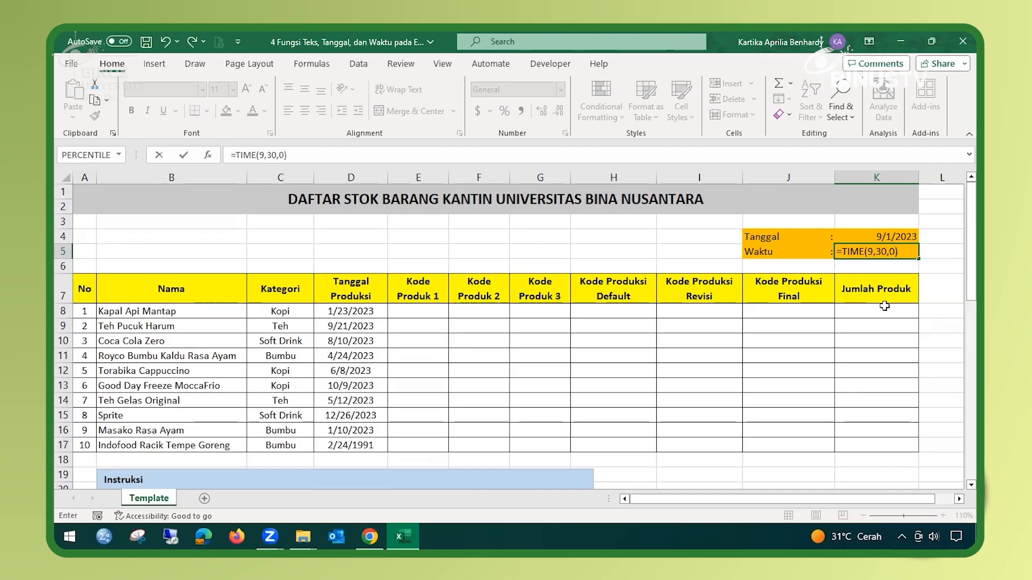
key(Return)
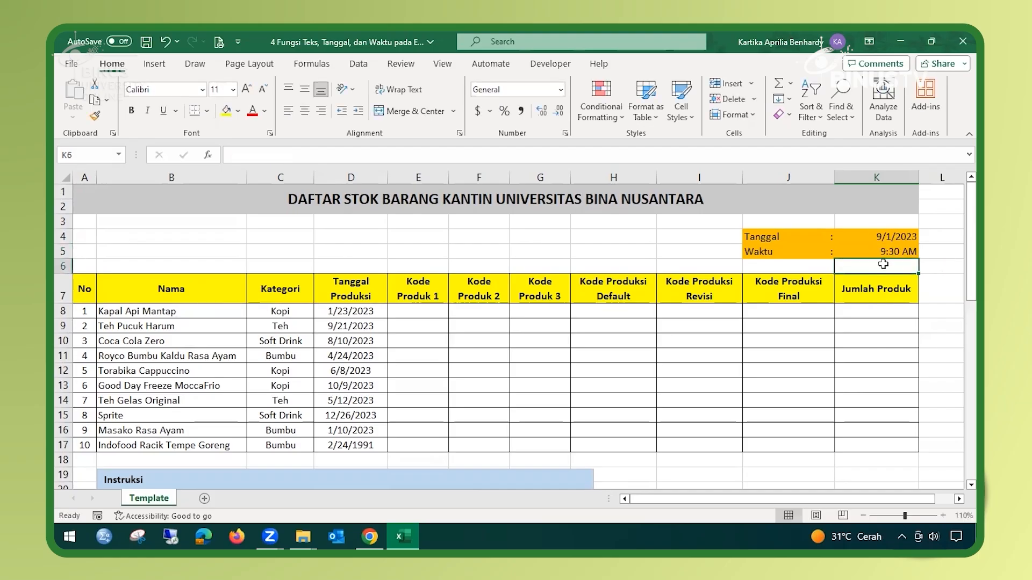
Bold the phrase "2 karakter pertama dari kolom Nama" in instruction 3 of the Instruksi text box.
scroll(374, 398, down, 2)
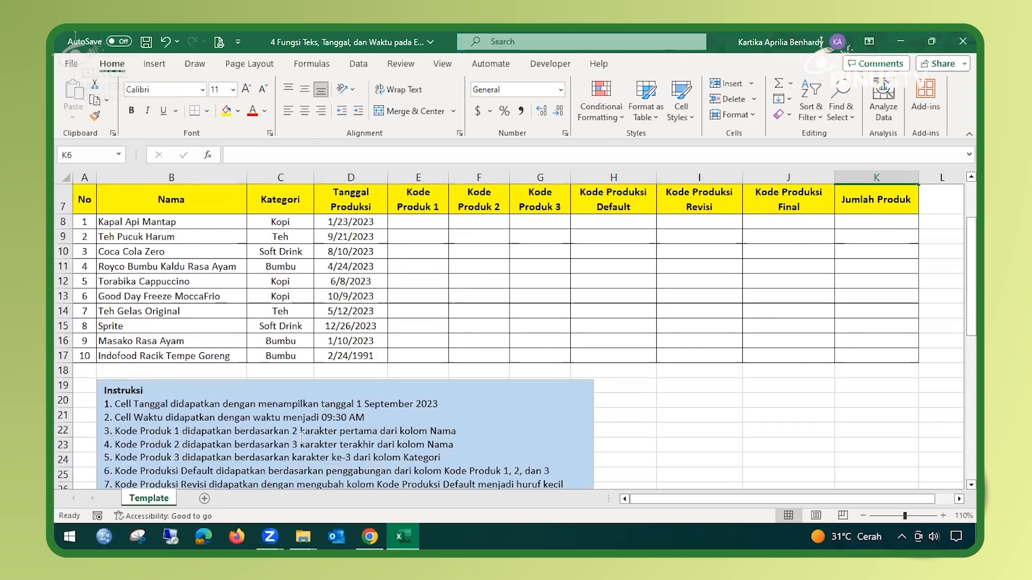
drag(294, 431, 456, 431)
click(452, 411)
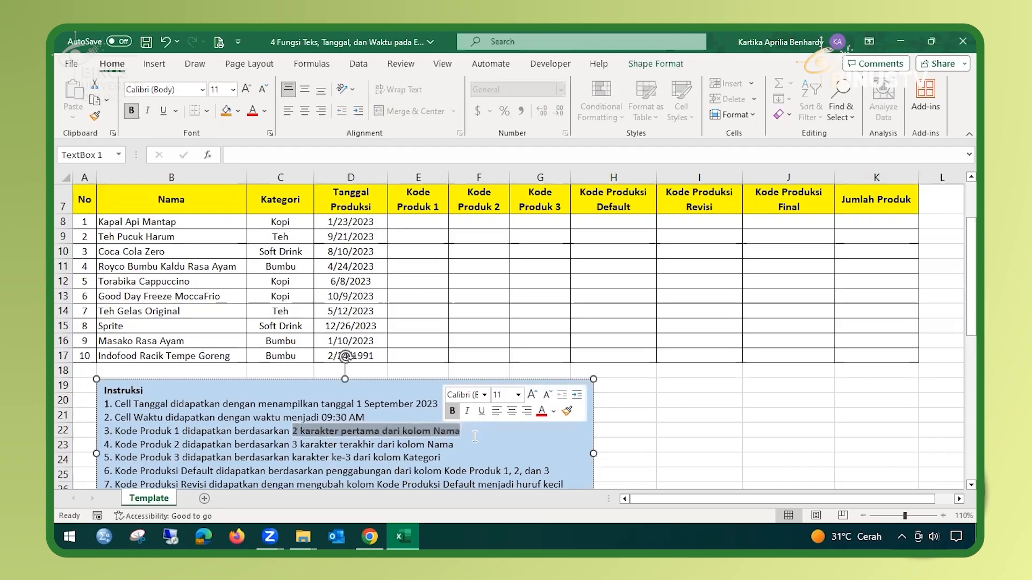
click(465, 432)
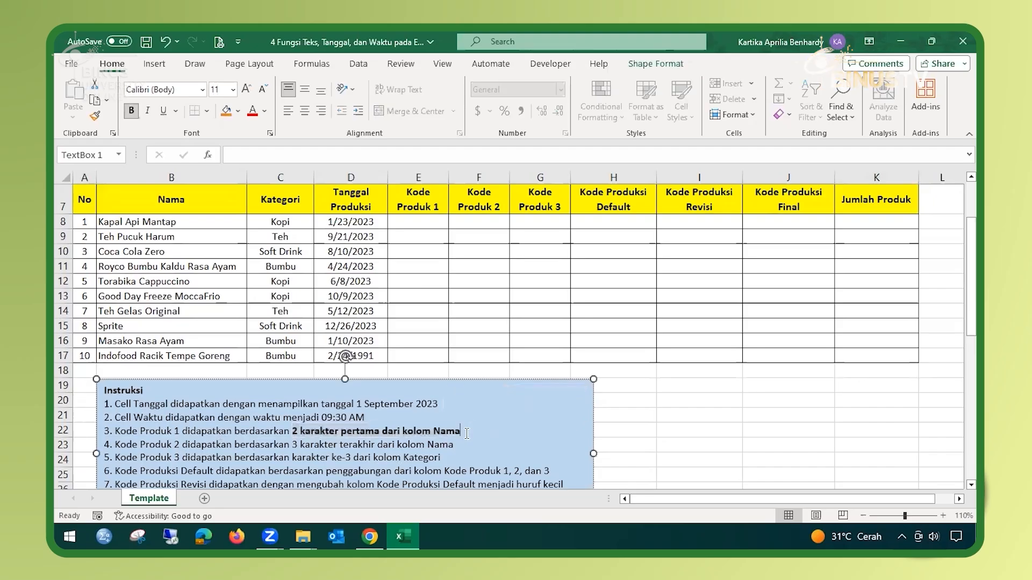
Enter =LEFT(B8,2) in E8 under Kode Produk 1 and fill the formula down to E17.
click(423, 222)
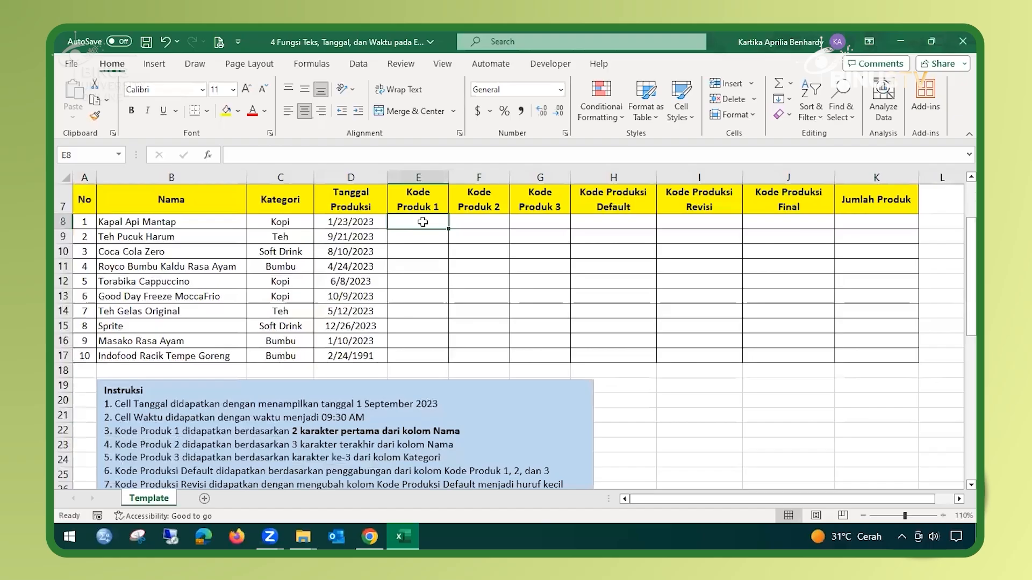
text(=left)
key(Tab)
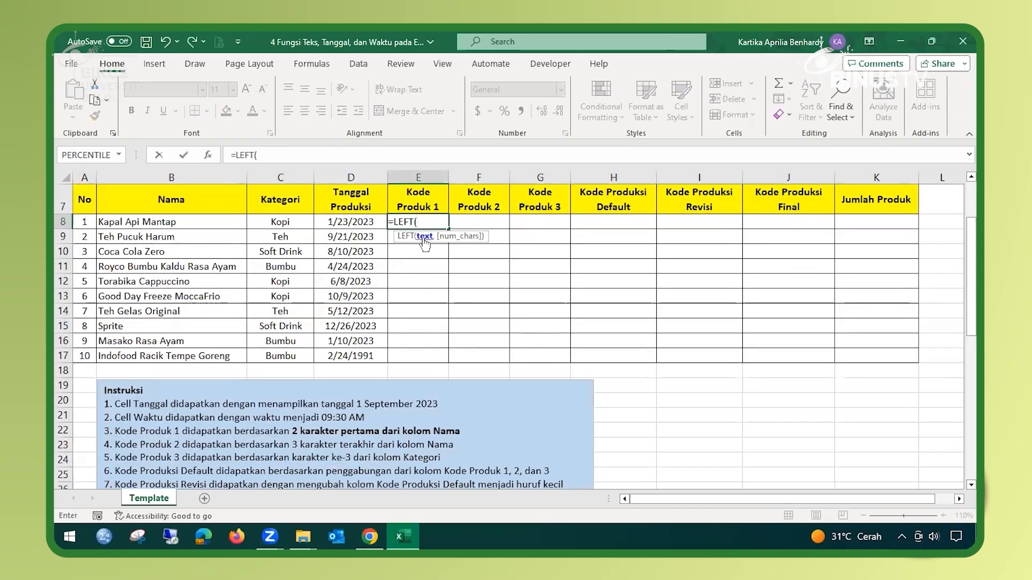
click(182, 224)
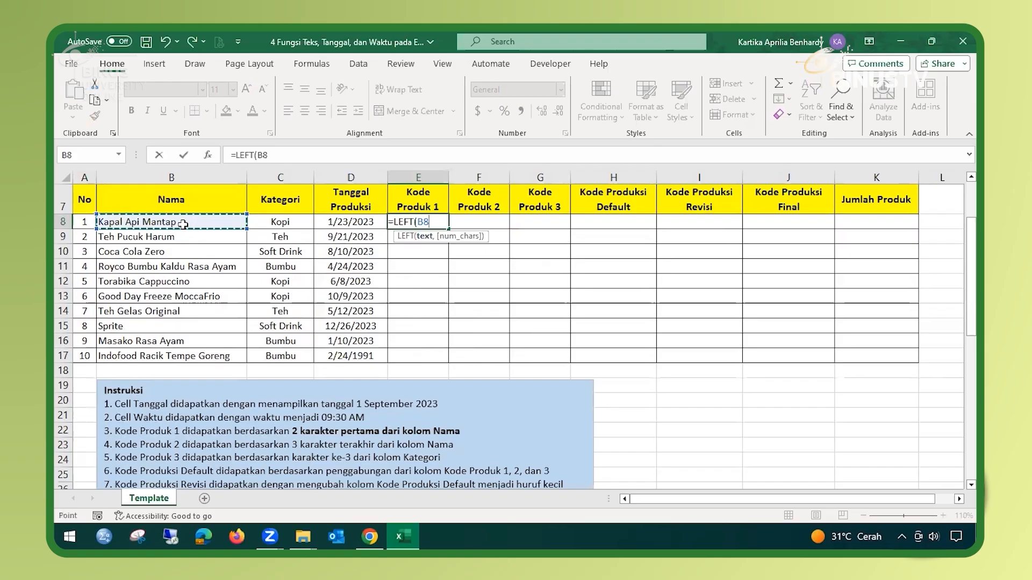
text(,)
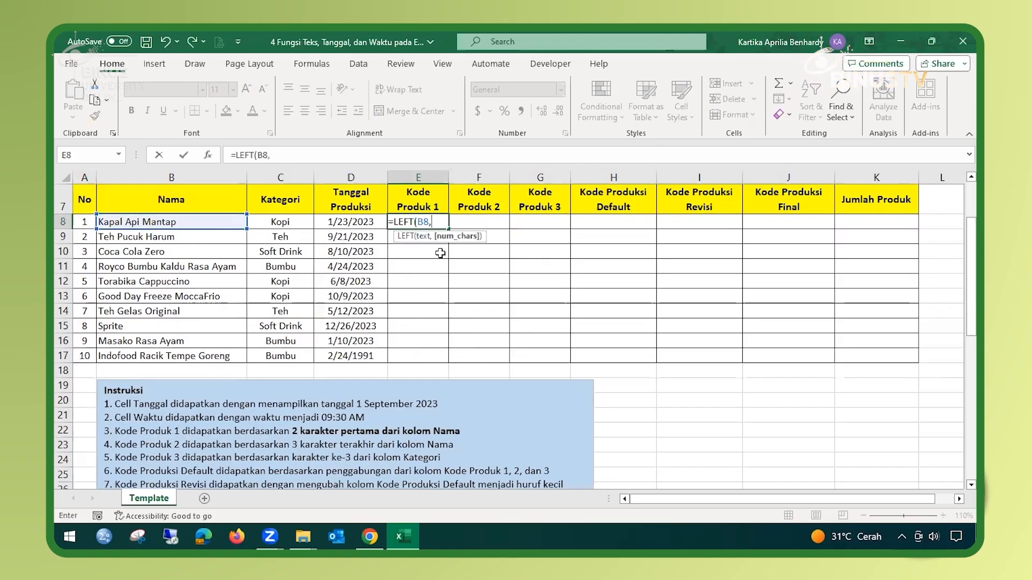
text(2)
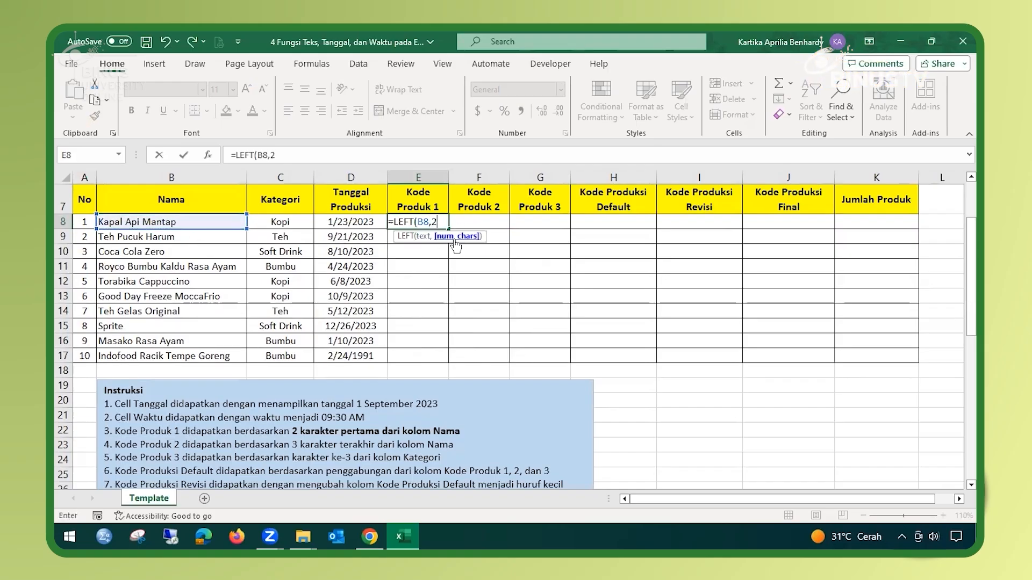
text())
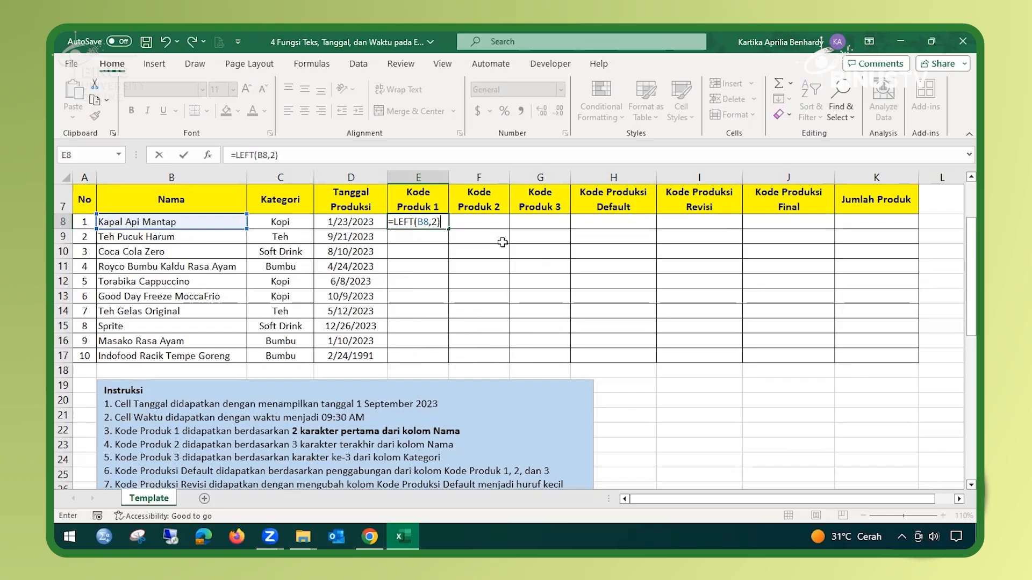
key(Return)
click(444, 222)
drag(449, 230, 450, 361)
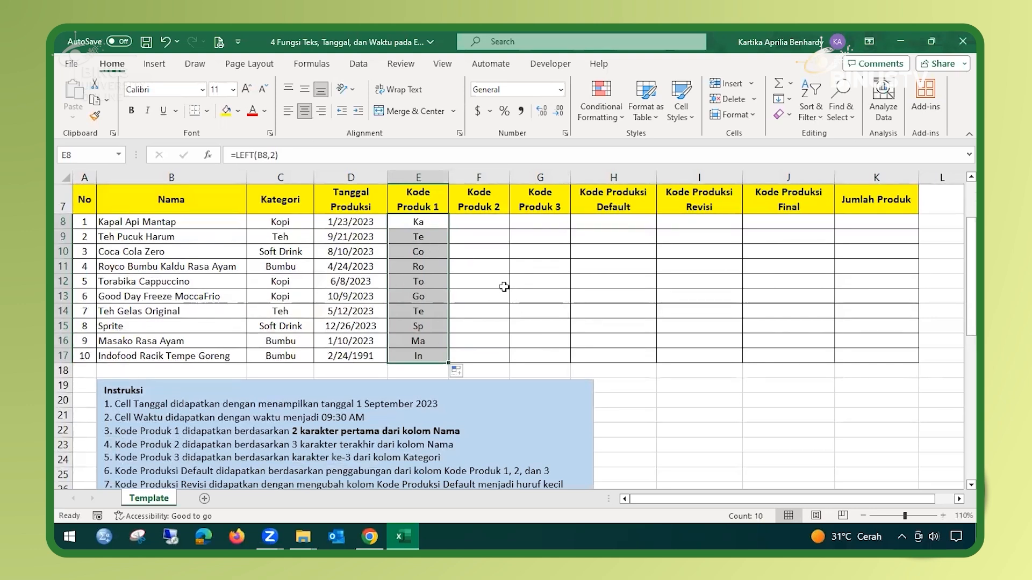
Bold the phrase "3 karakter terakhir dari kolom Nama" in instruction 4 of the Instruksi text box.
click(497, 224)
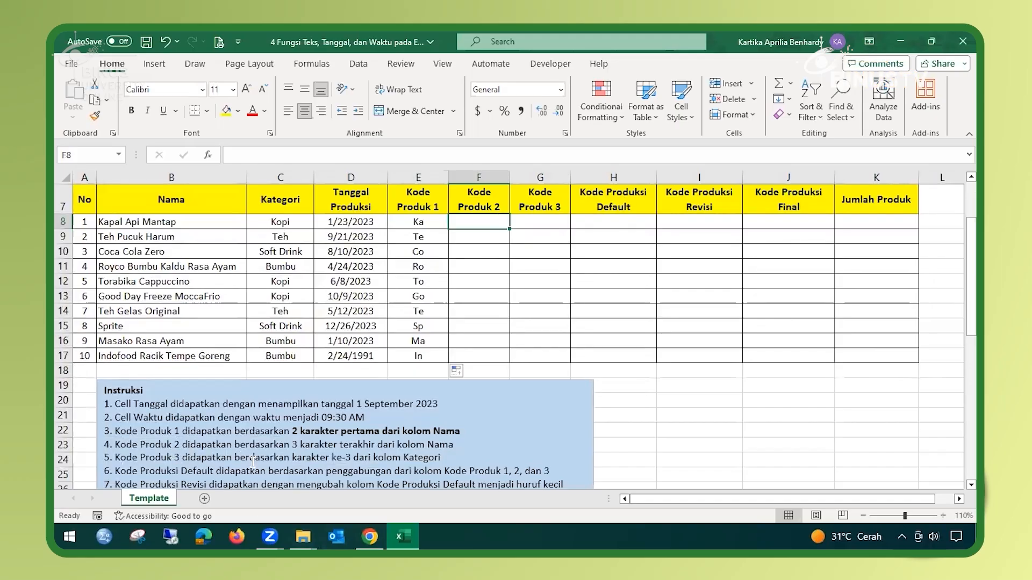
drag(293, 444, 458, 447)
click(452, 425)
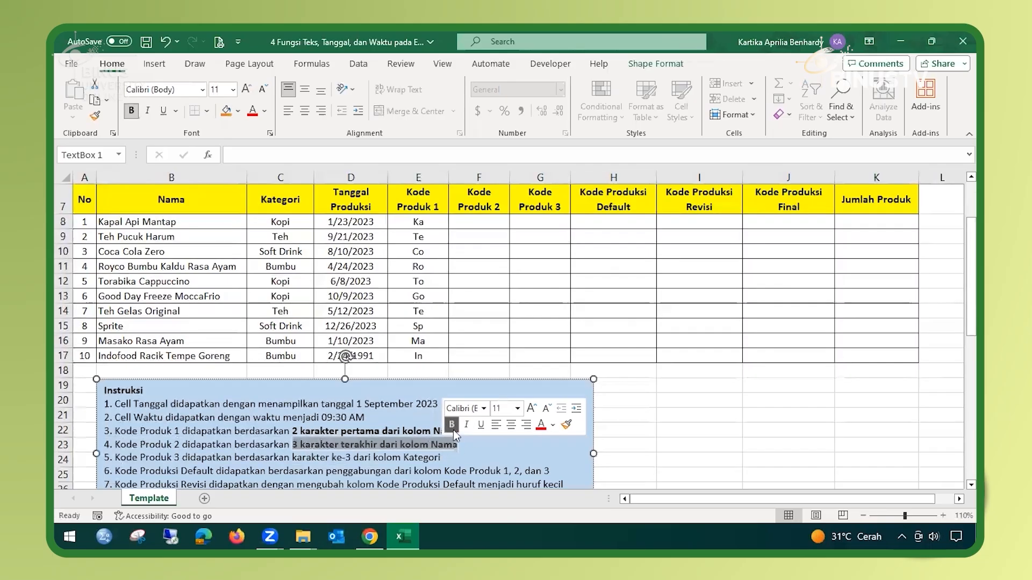
click(463, 445)
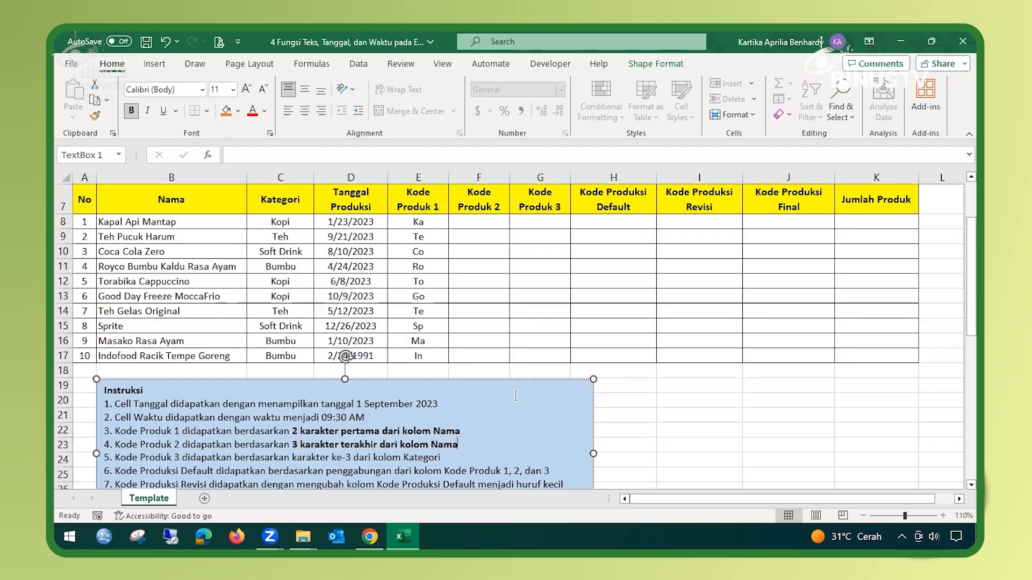
Enter =RIGHT(B8,3) in F8 under Kode Produk 2 and fill the formula down to F17.
click(488, 225)
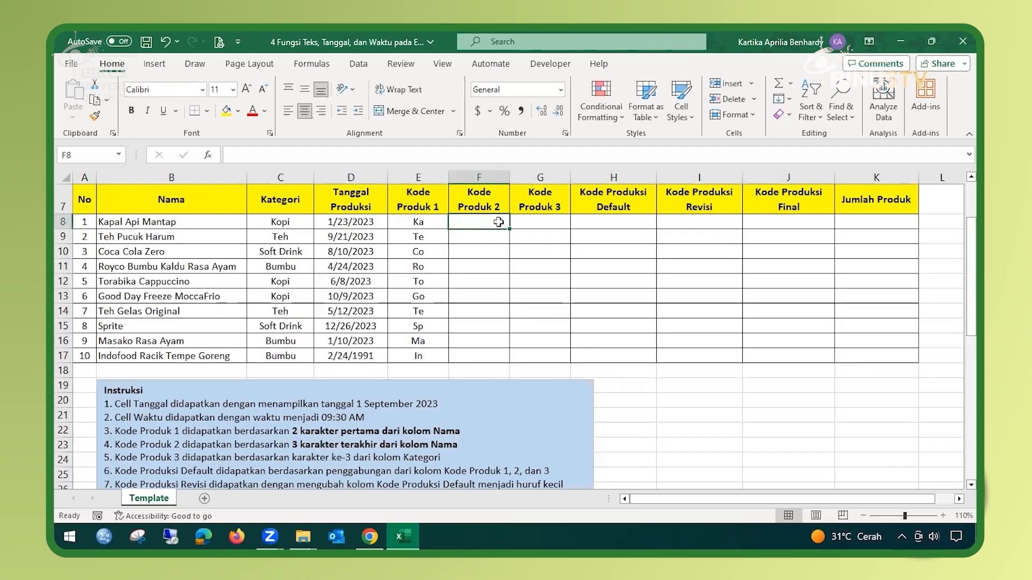
text(=right)
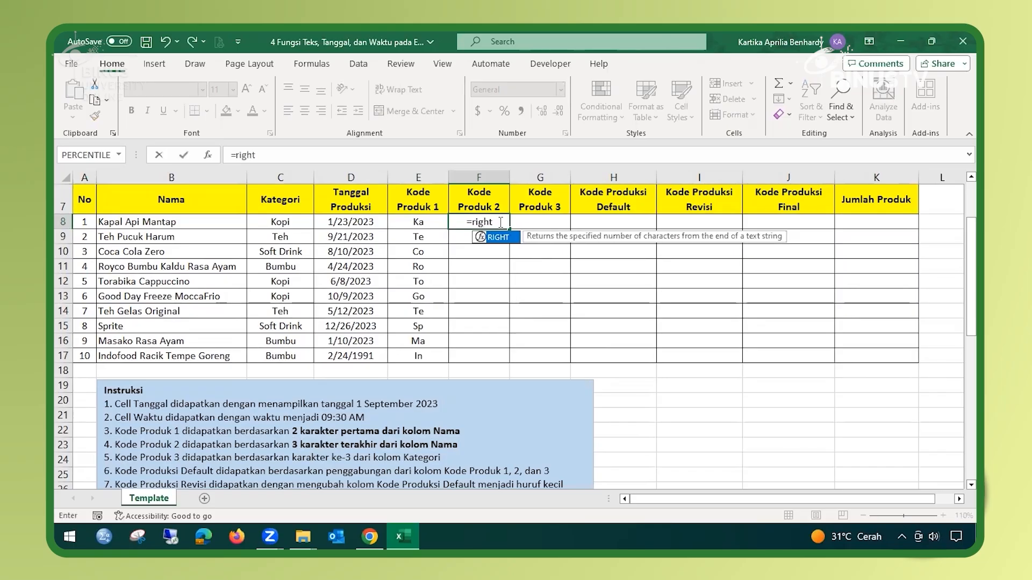
key(Tab)
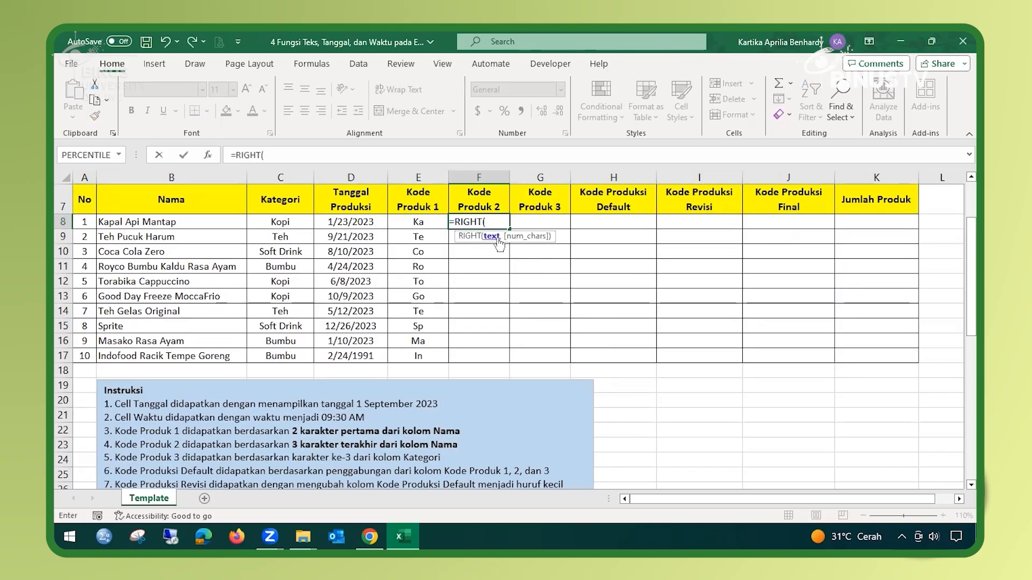
click(169, 222)
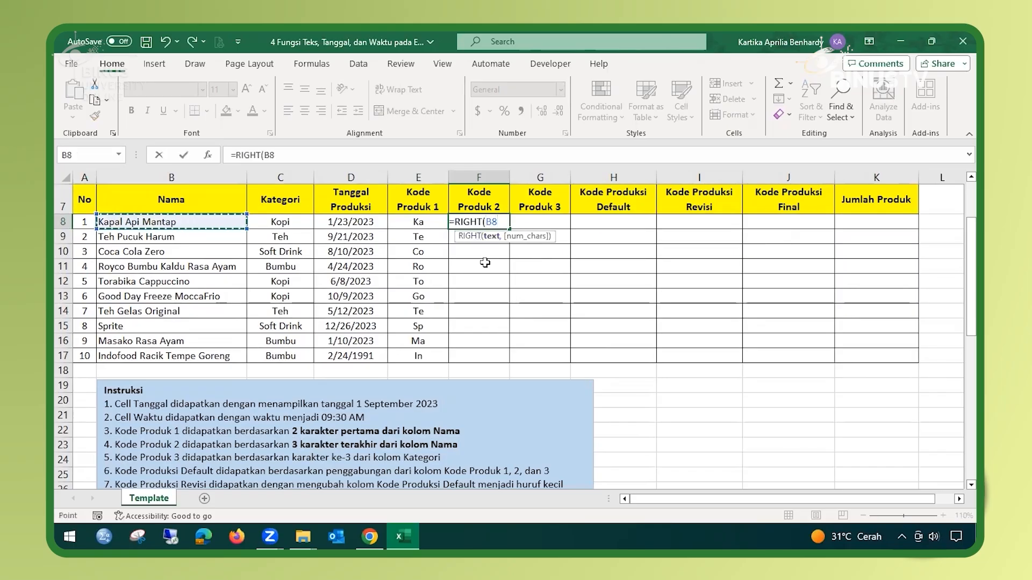
text(,)
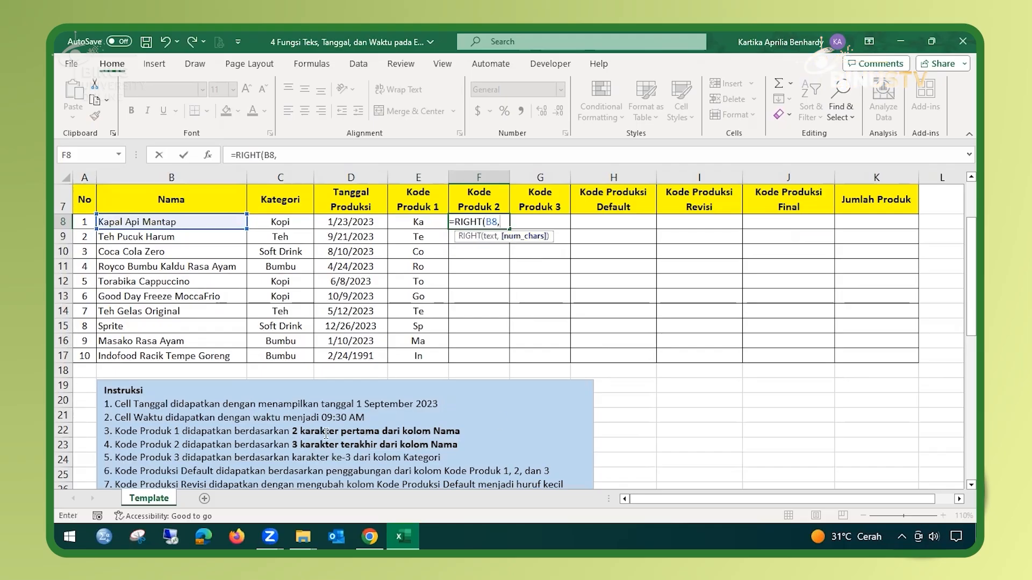
text(3))
key(Return)
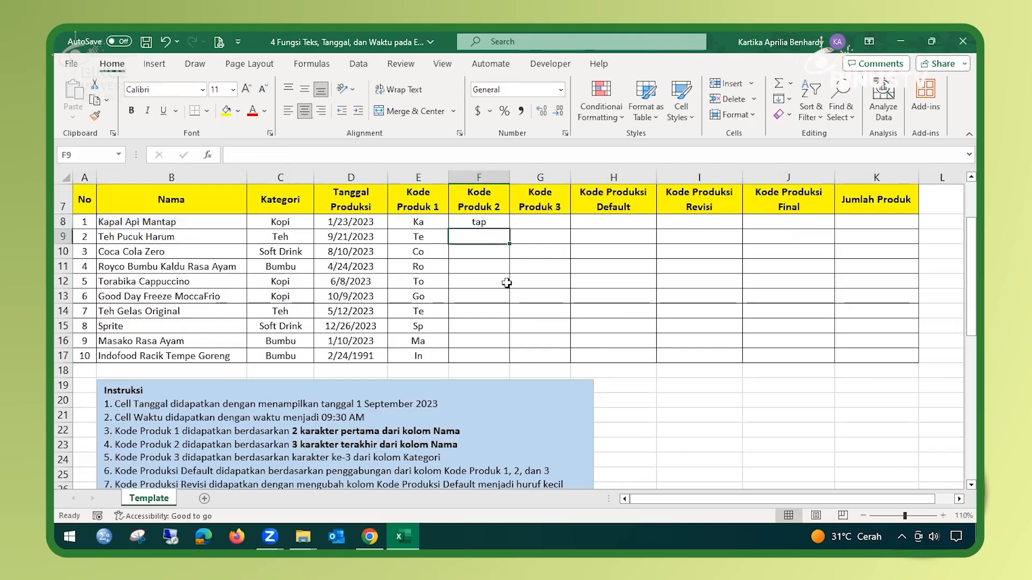
click(506, 222)
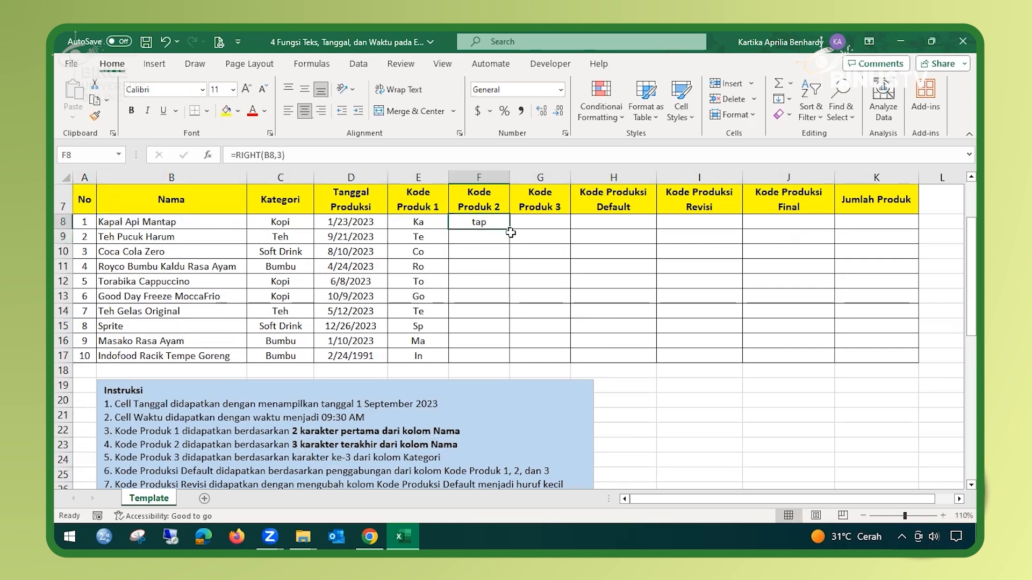
drag(510, 232, 509, 359)
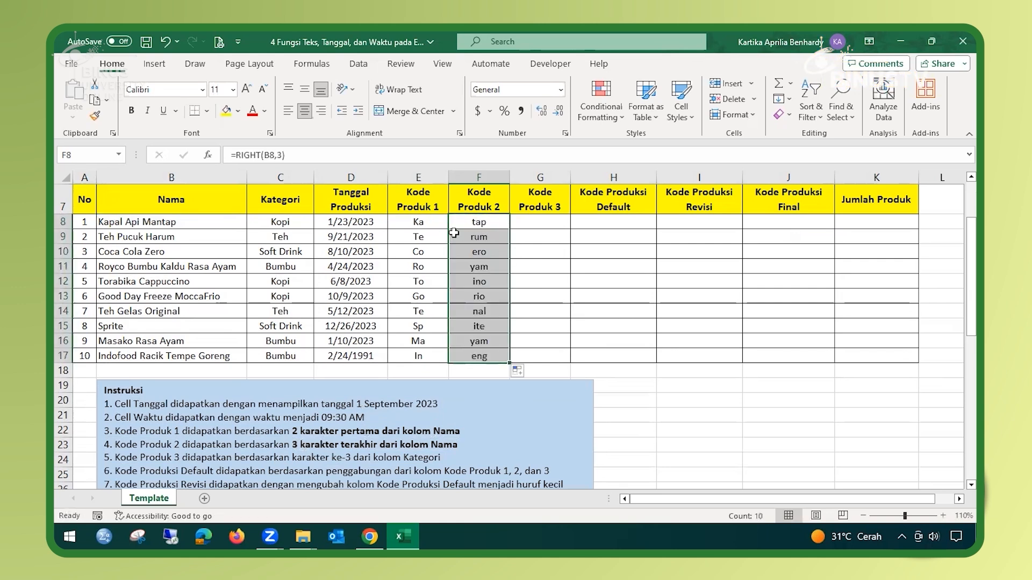
Bold the phrase "karakter ke-3 dari kolom Kategori" in instruction 5 of the Instruksi text box.
click(547, 223)
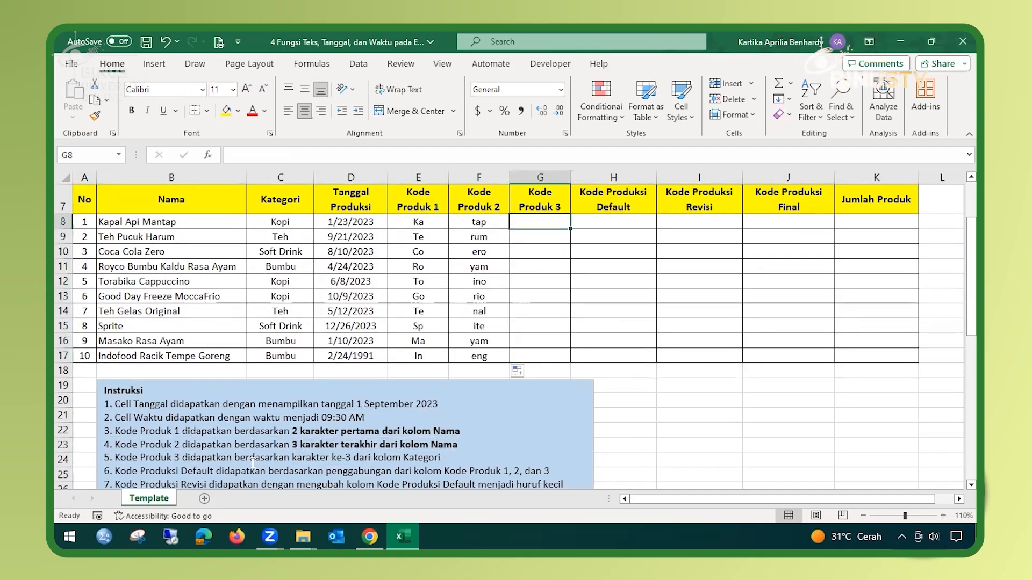
drag(294, 458, 442, 457)
click(444, 434)
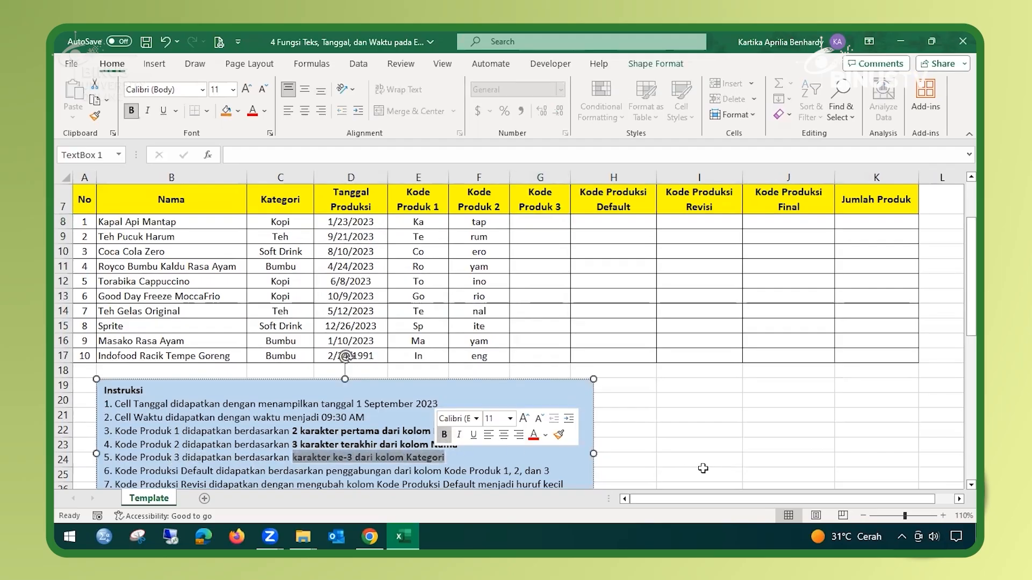
click(511, 461)
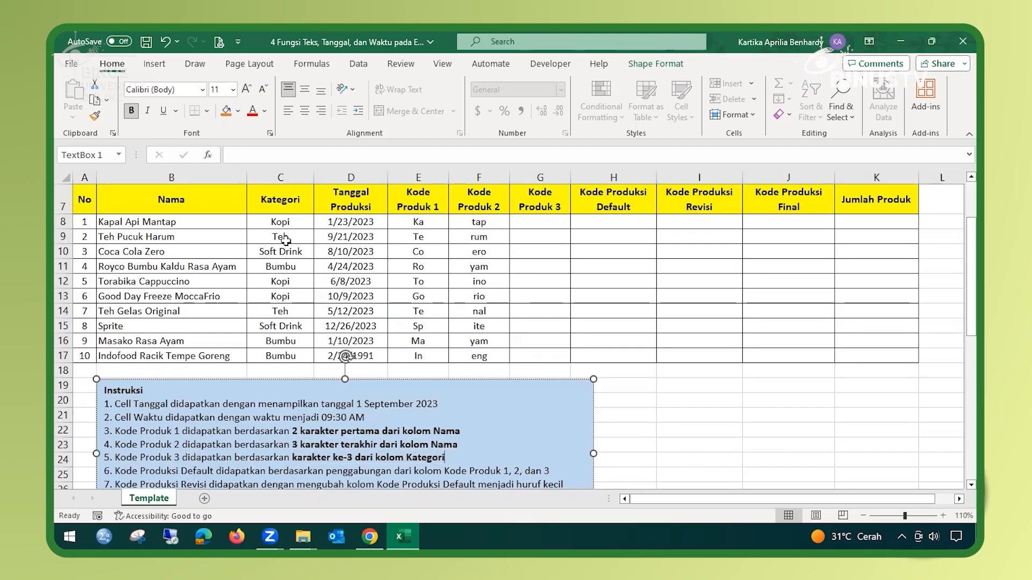
Enter =MID(C8,3,1) in G8 under Kode Produk 3 and fill the formula down to G17.
click(534, 220)
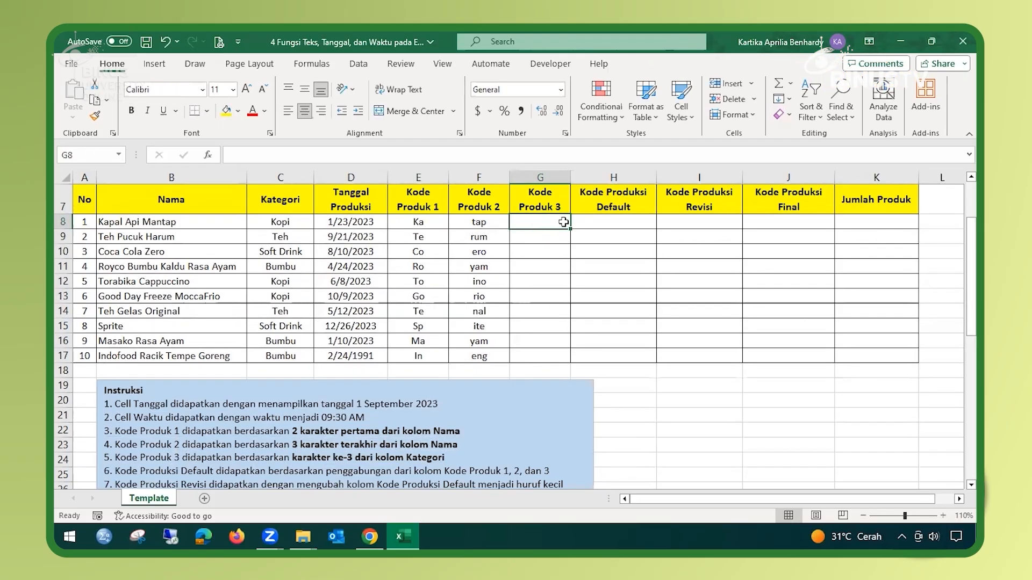
text(=mid)
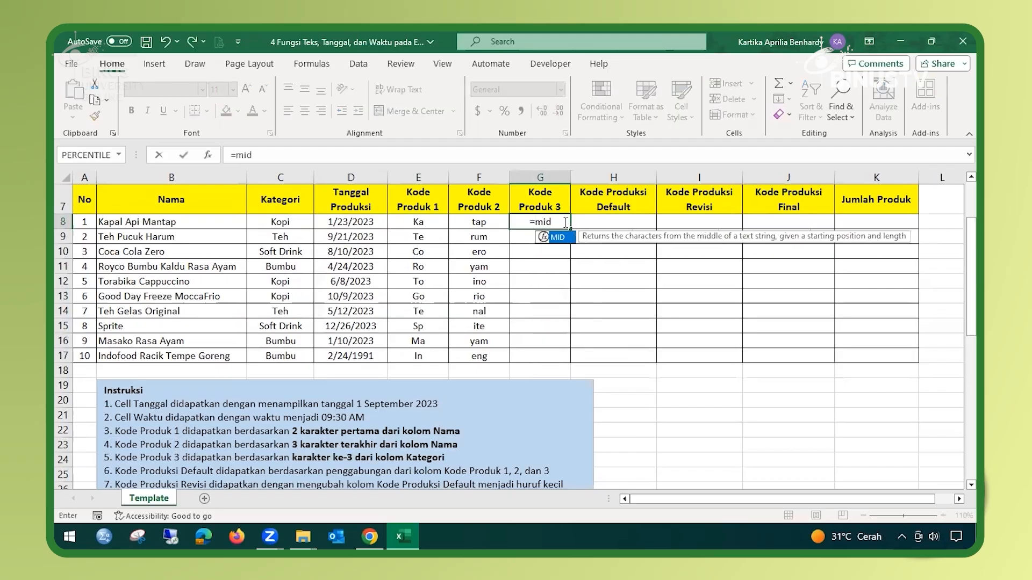
key(Tab)
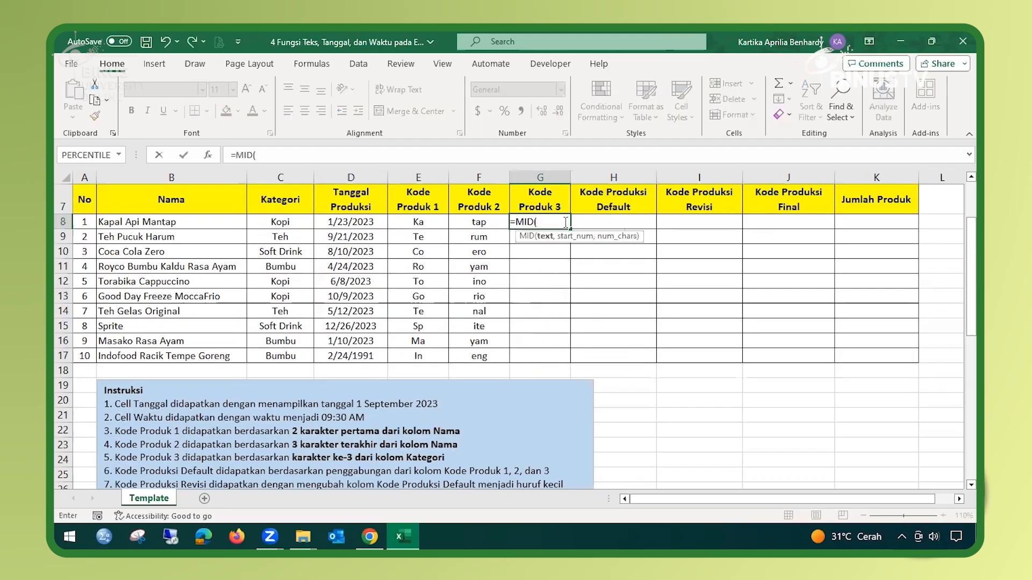
click(288, 219)
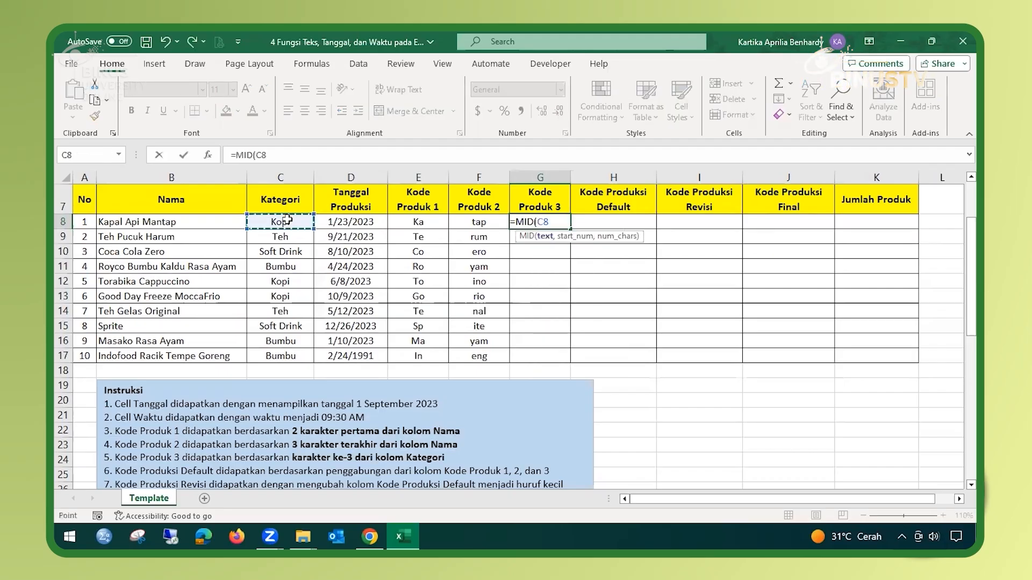
text(,)
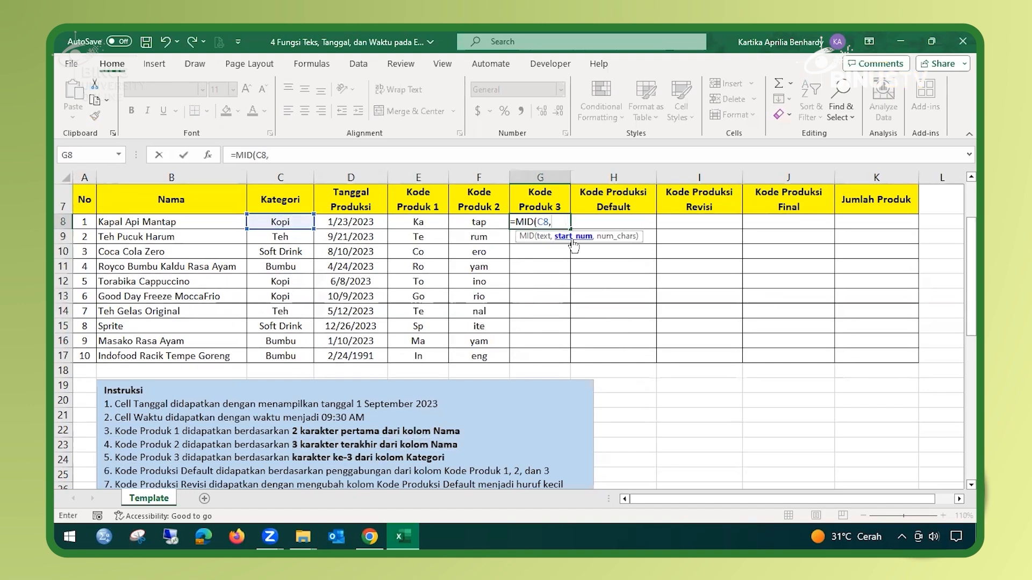
text(3,)
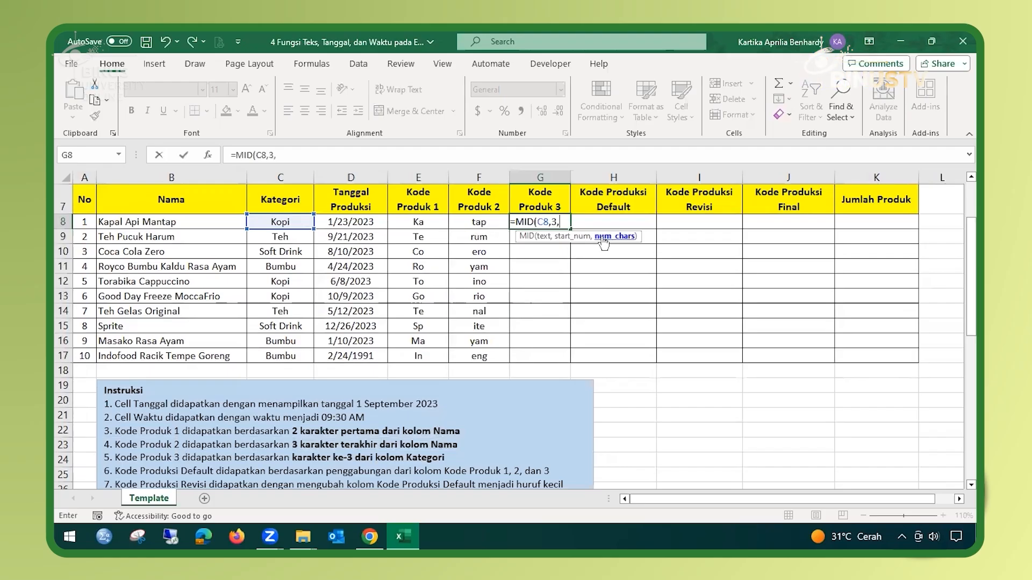
text(1)
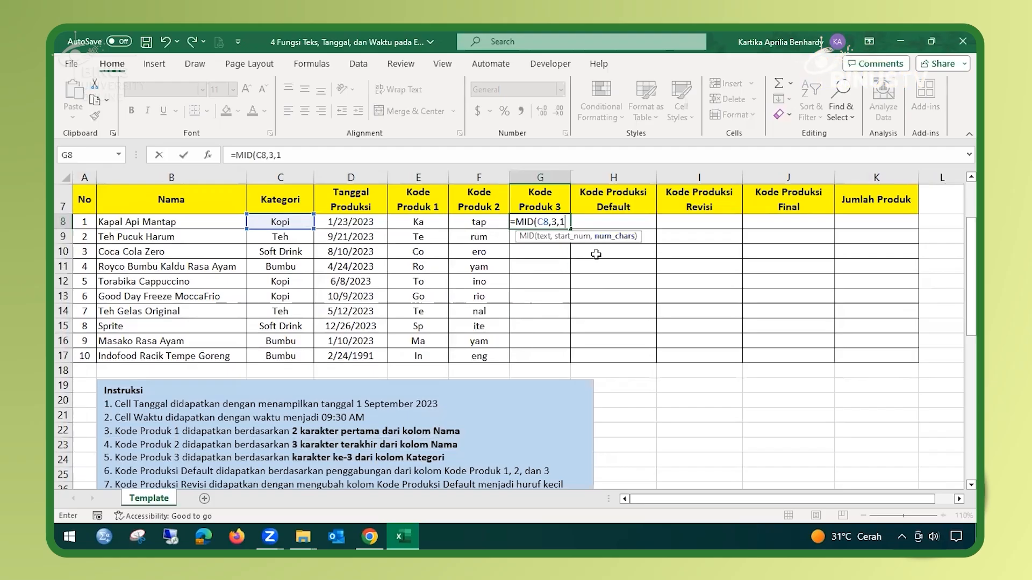
text())
key(Return)
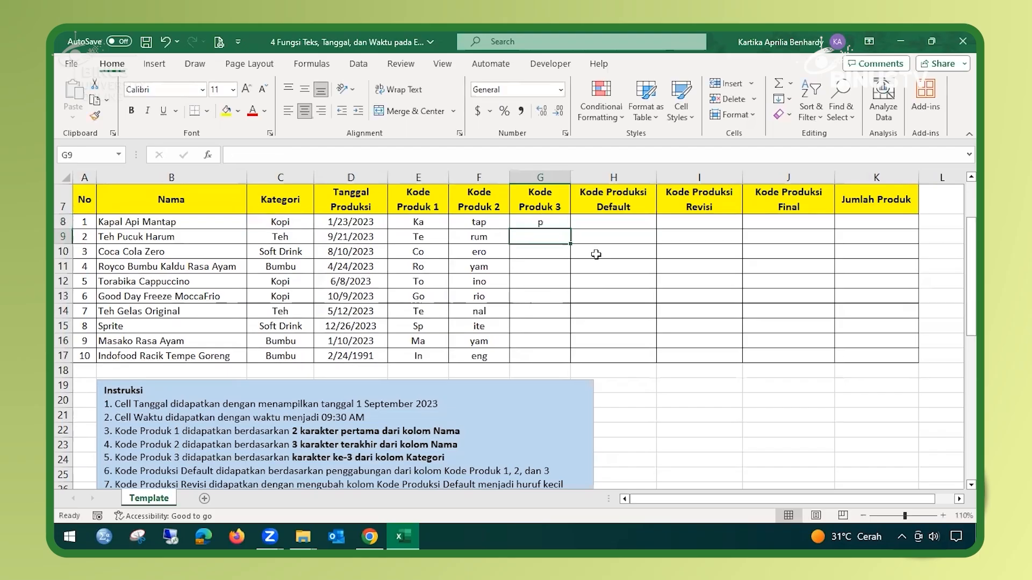
click(559, 223)
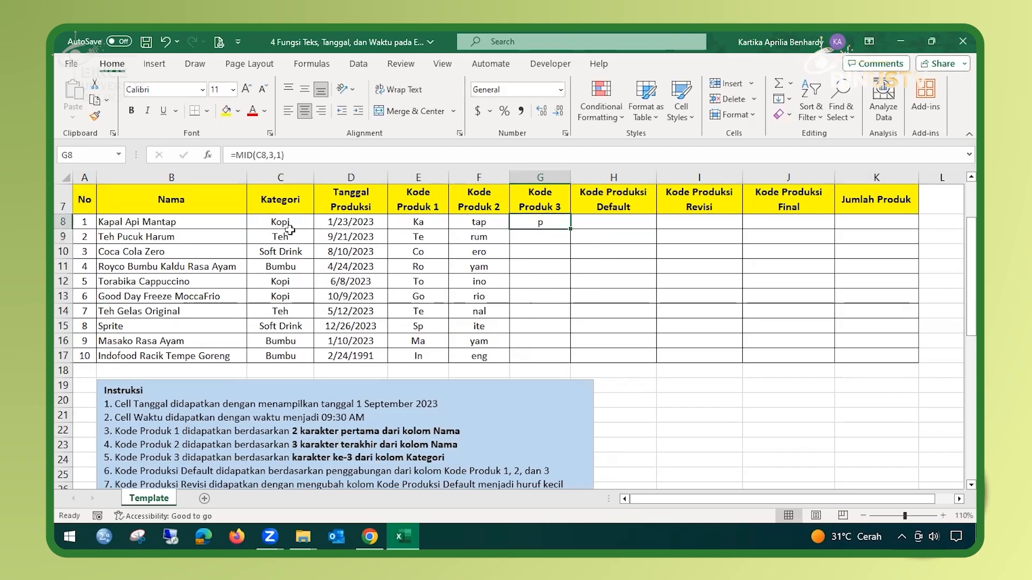
drag(573, 230, 578, 359)
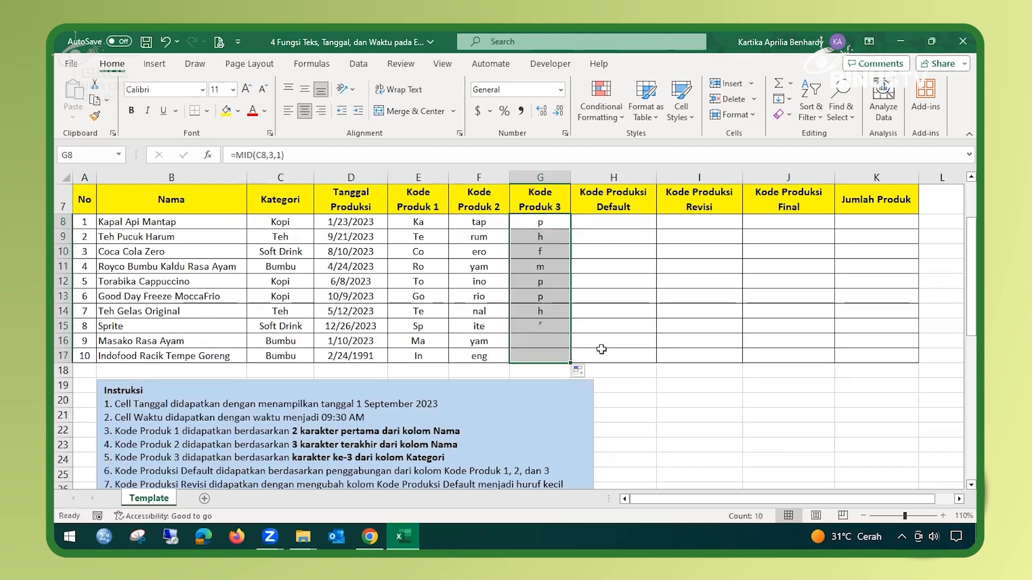
Bold the phrase "penggabungan dari kolom Kode Produk 1, 2, dan 3" in instruction 6 of the Instruksi text box.
click(613, 222)
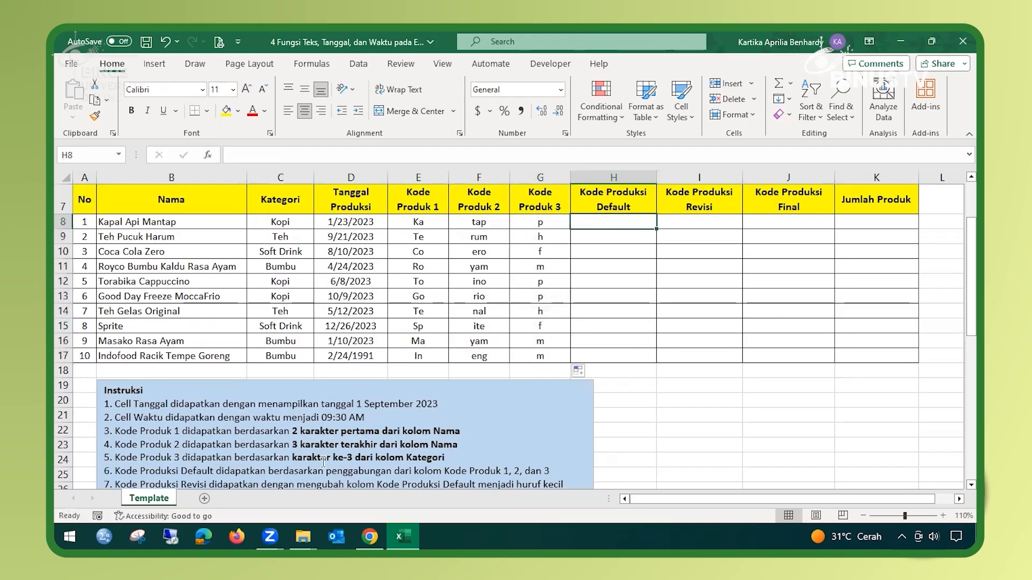
scroll(253, 459, down, 1)
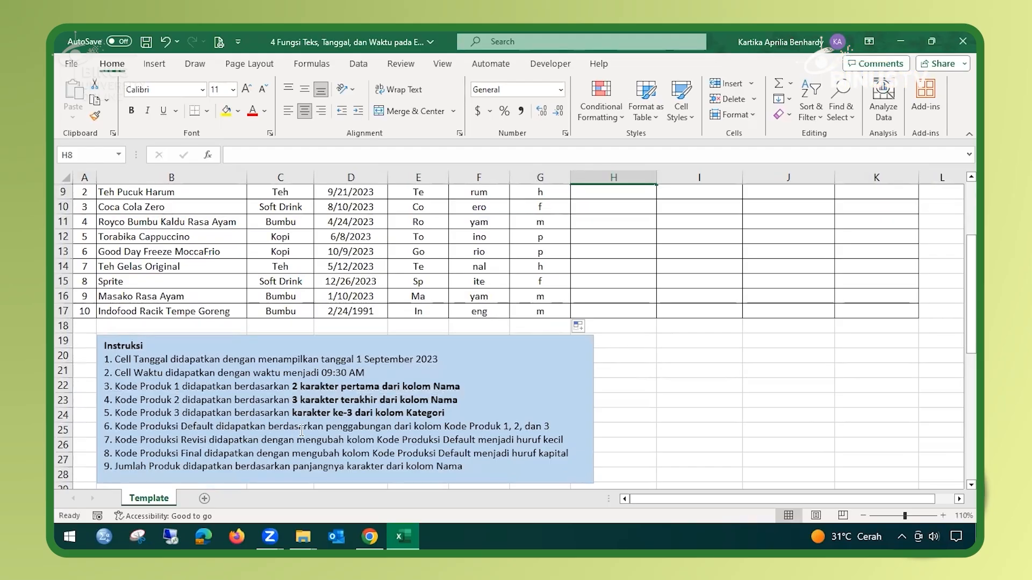
scroll(470, 441, up, 1)
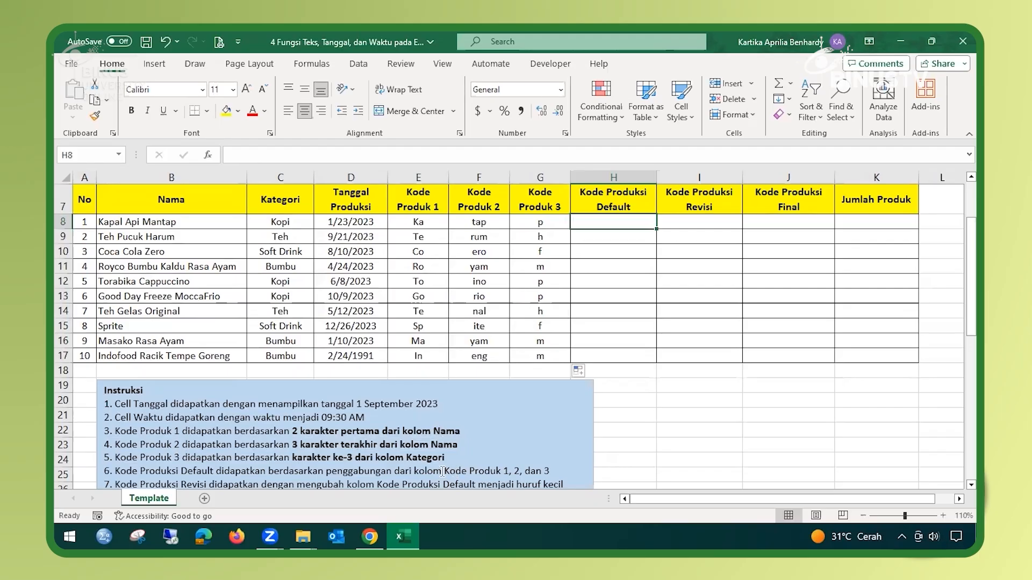
drag(327, 472, 565, 472)
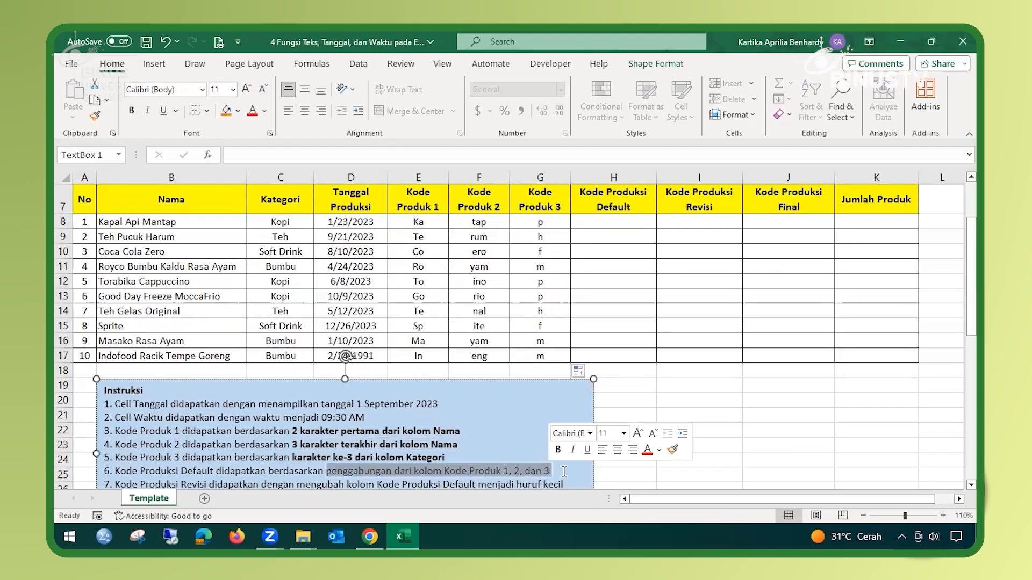
click(558, 451)
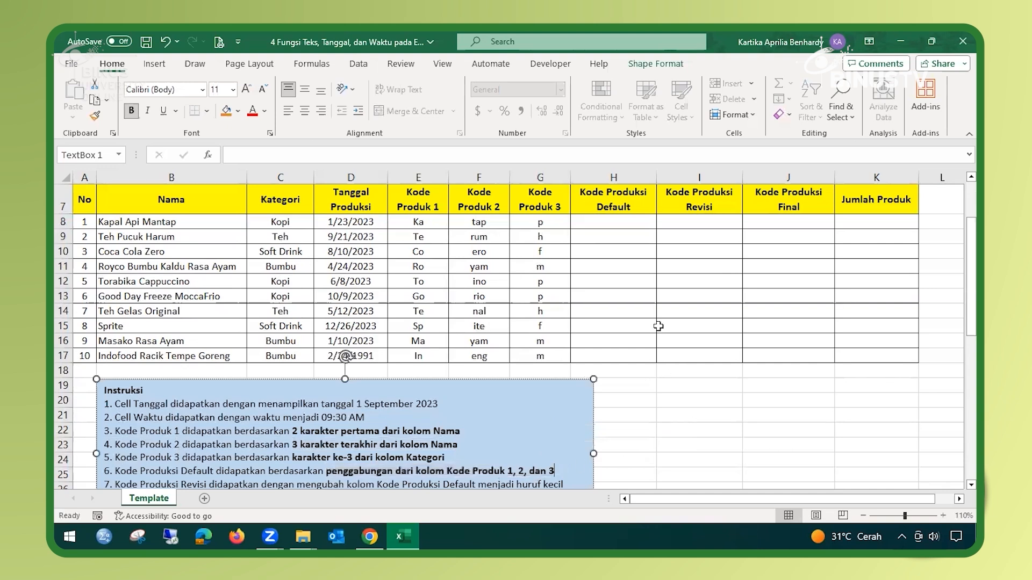
Enter =CONCATENATE(E8,F8,G8) in H8 under Kode Produksi Default and fill the formula down to H17.
click(626, 222)
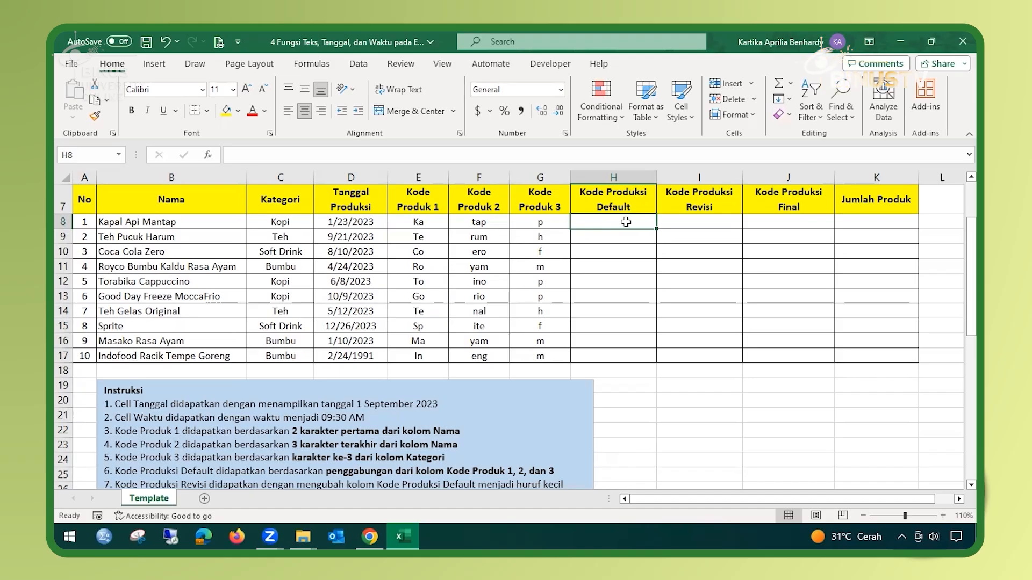
text(=concatenate)
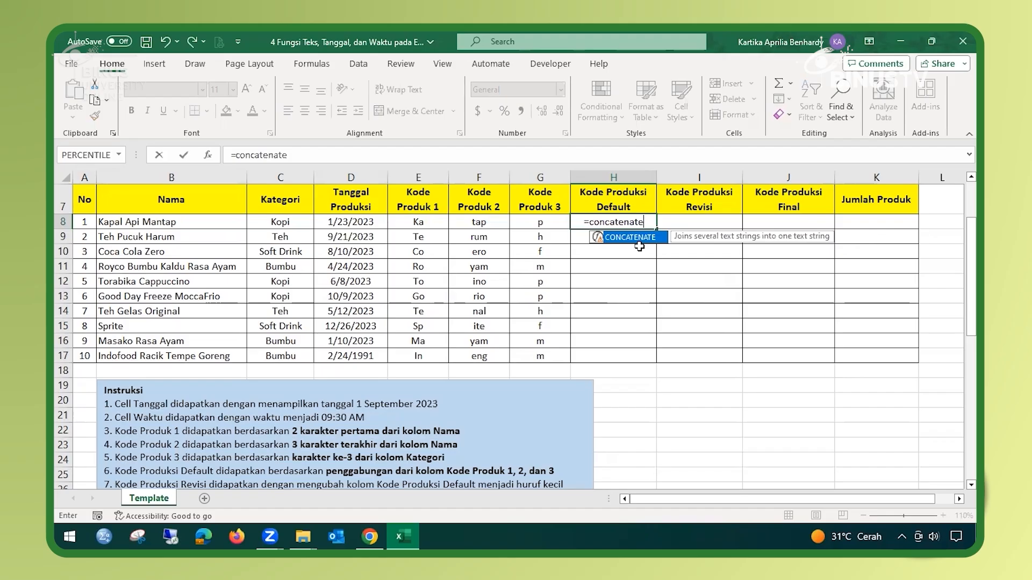
key(Tab)
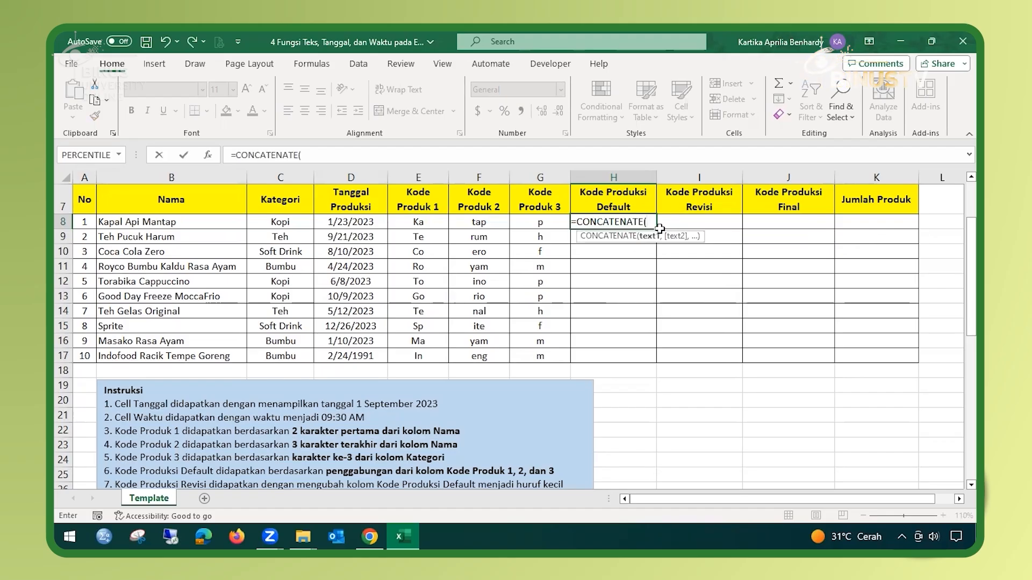
click(420, 224)
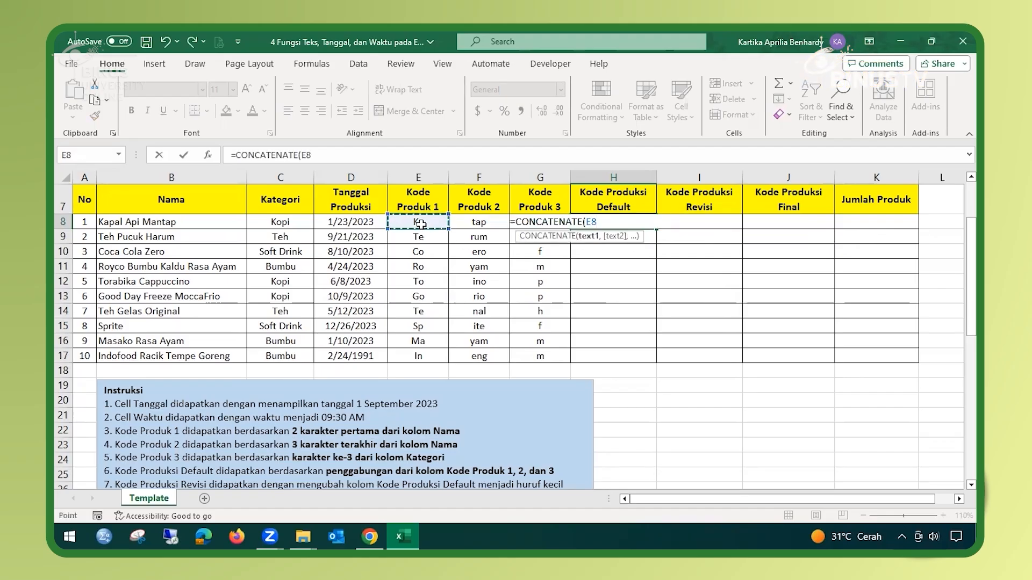
text(,)
click(467, 223)
text(,)
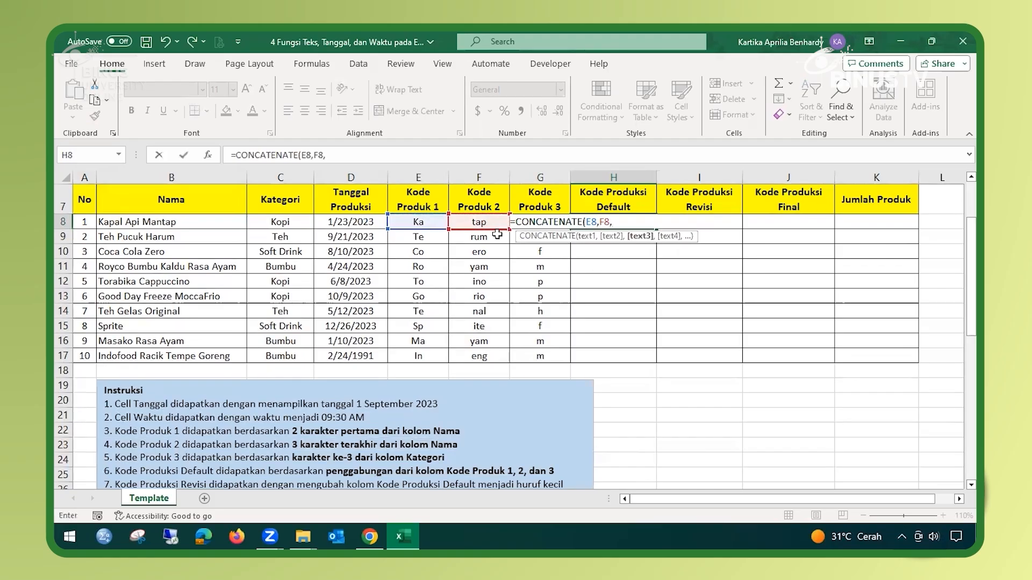
click(511, 225)
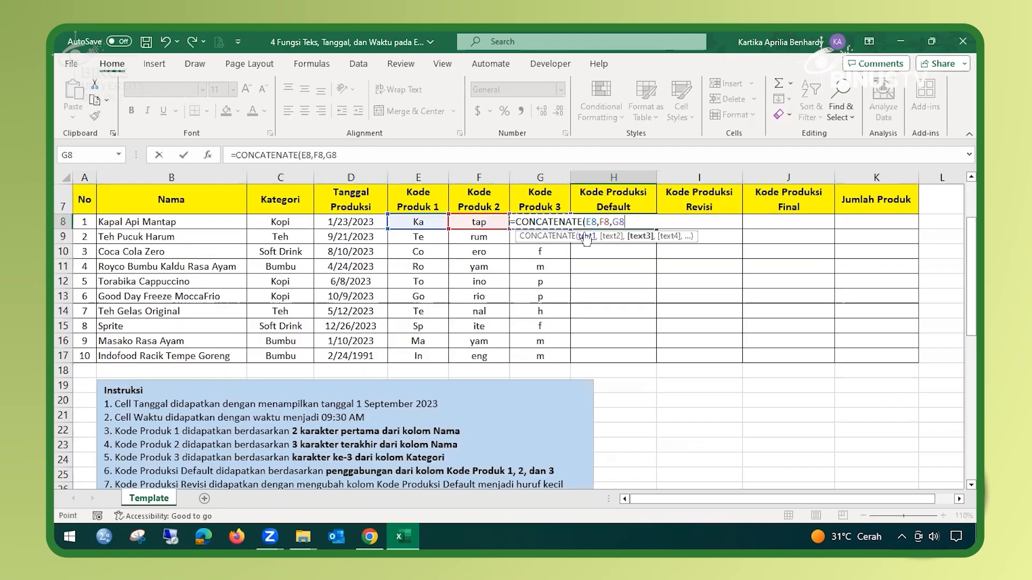
text())
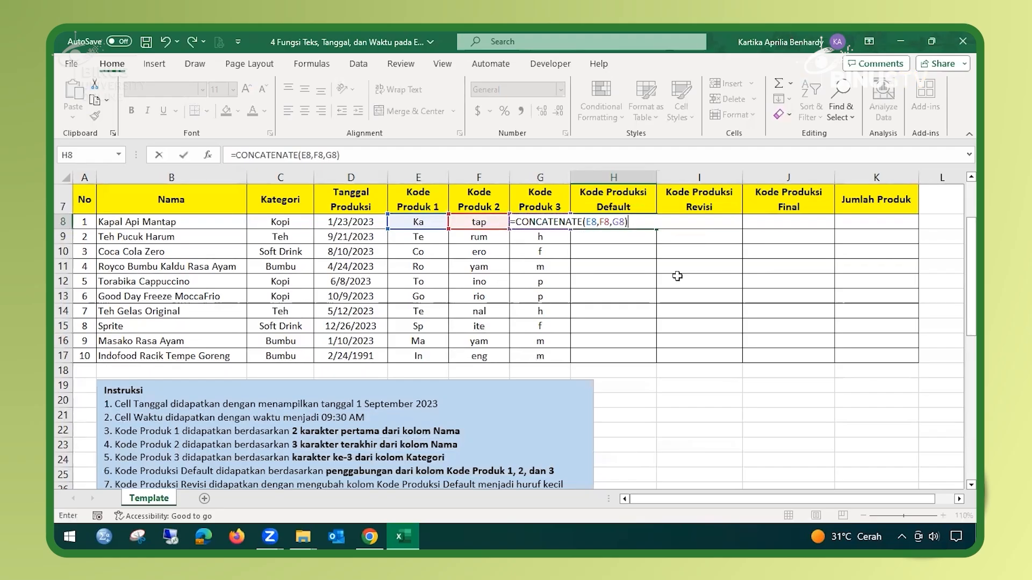
key(Return)
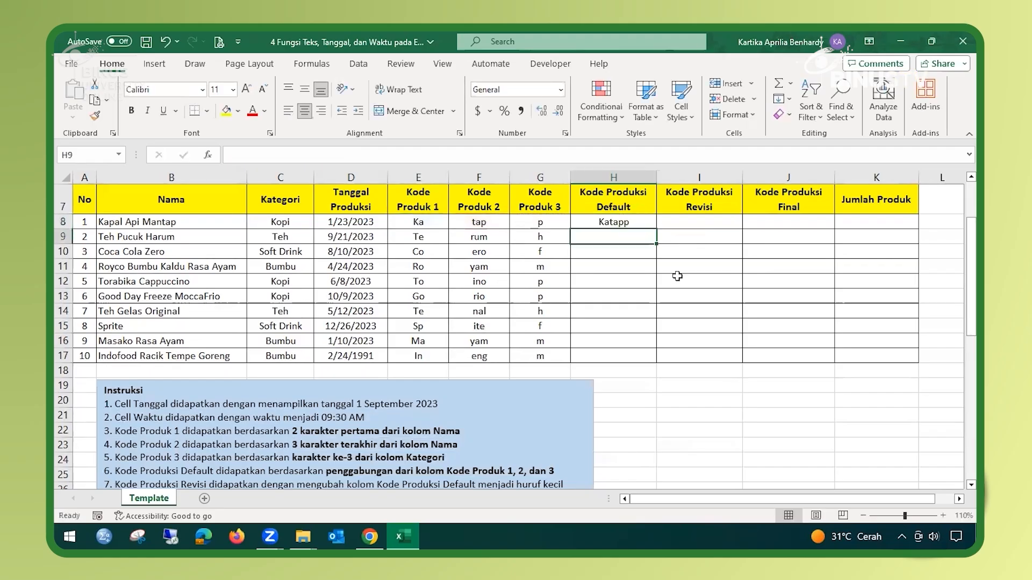
click(646, 224)
drag(656, 229, 665, 359)
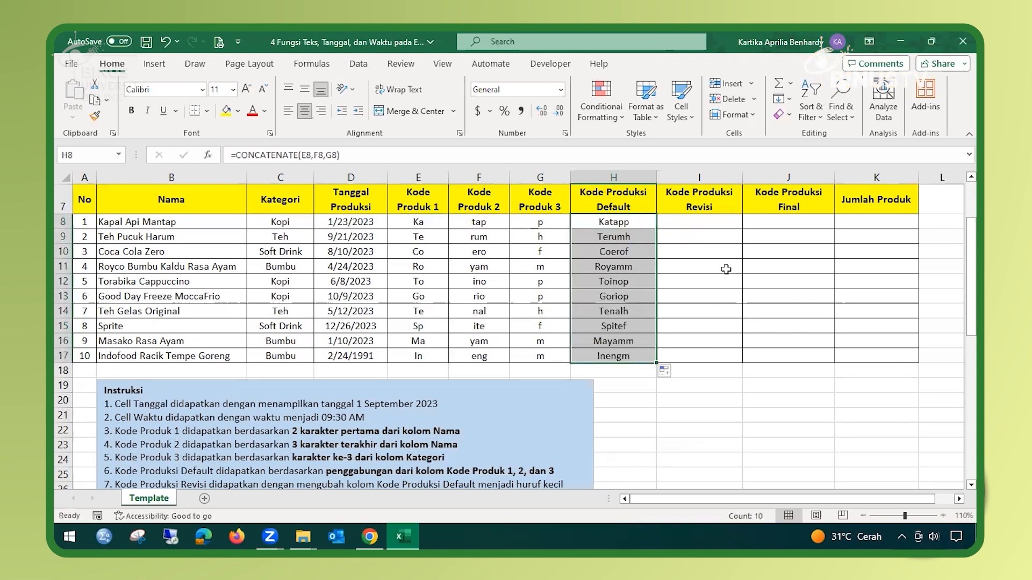
Bold the phrase "kolom Kode Produksi Default menjadi huruf kecil" in instruction 7 of the Instruksi text box.
click(699, 221)
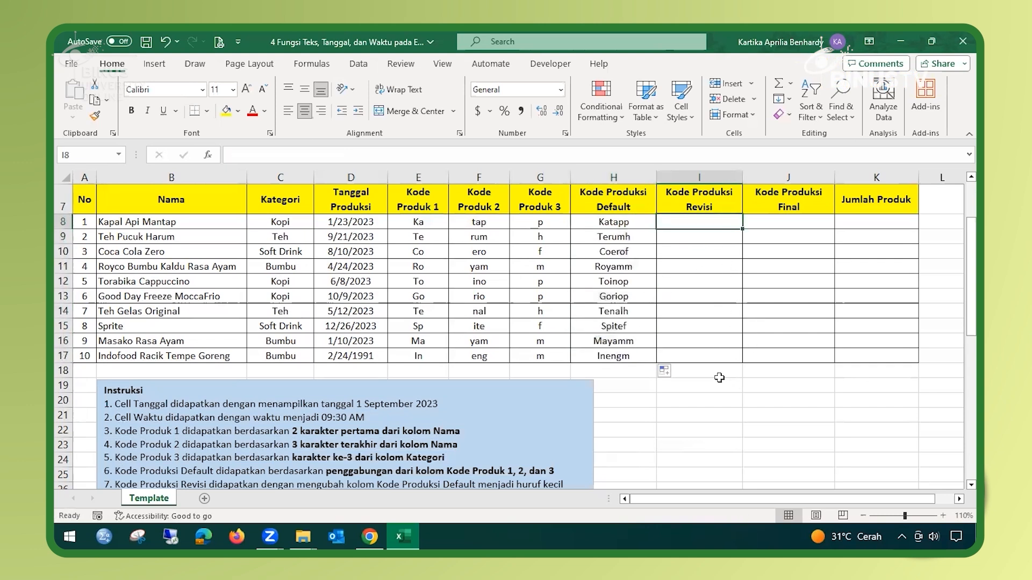
scroll(451, 385, down, 2)
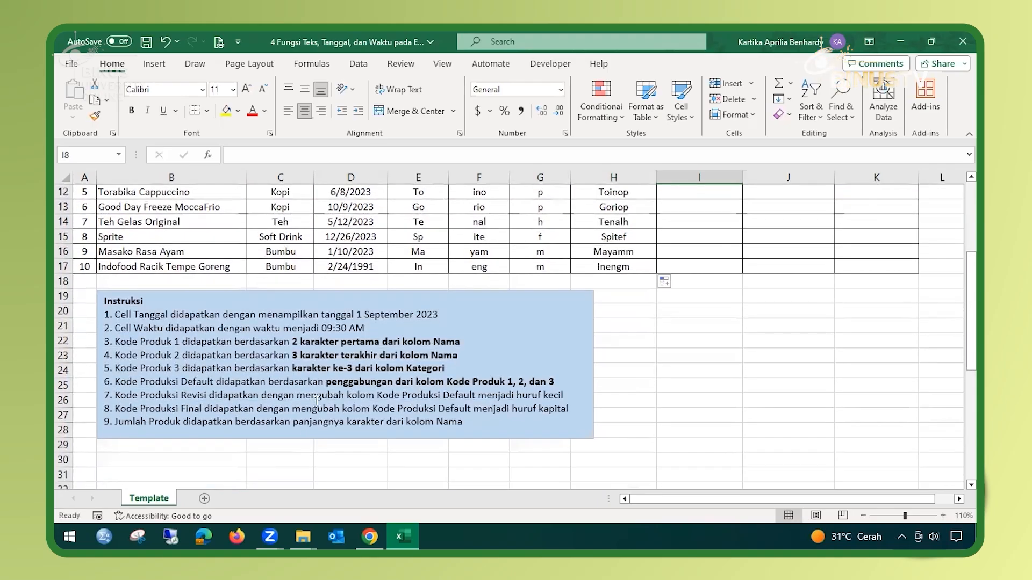
drag(348, 395, 566, 396)
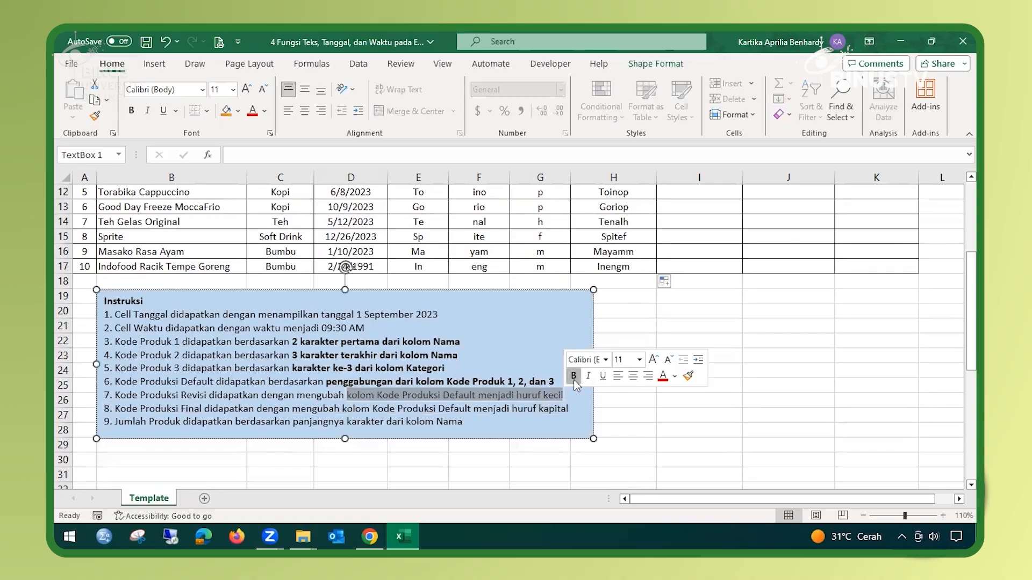
click(573, 376)
click(579, 400)
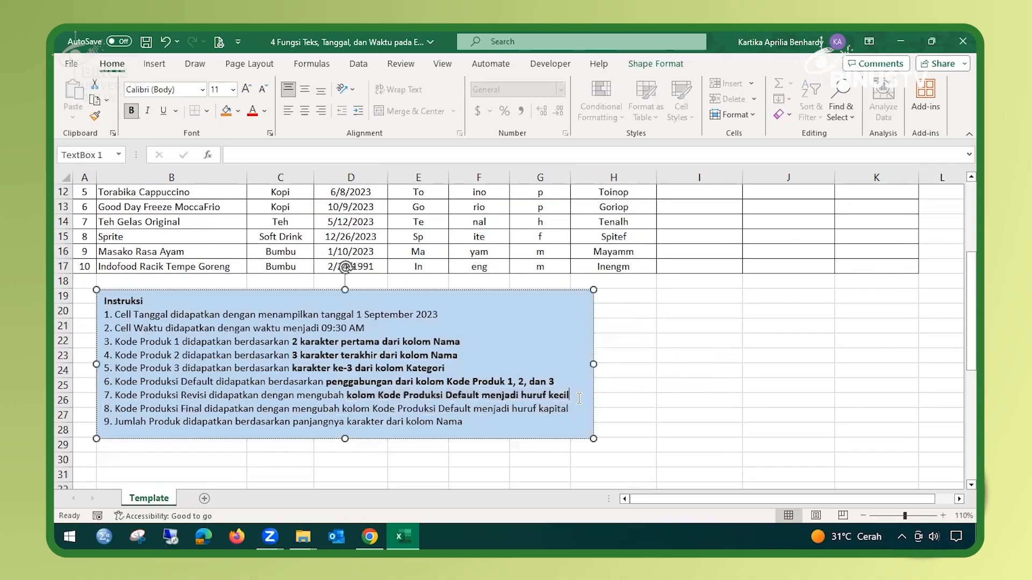
Enter =LOWER(H8) in I8 under Kode Produksi Revisi and fill the formula down to I17.
scroll(573, 406, up, 2)
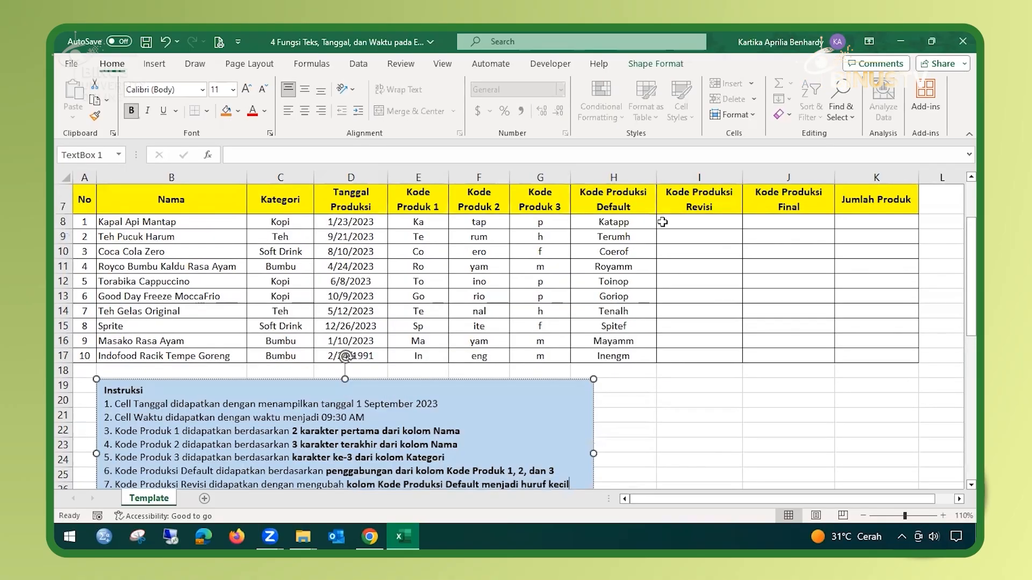
click(690, 224)
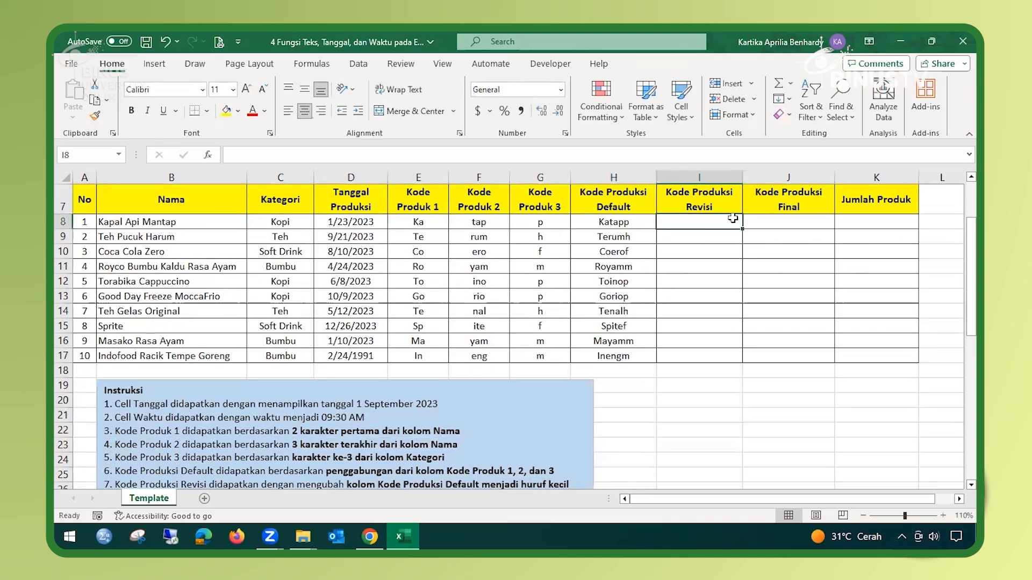
text(=)
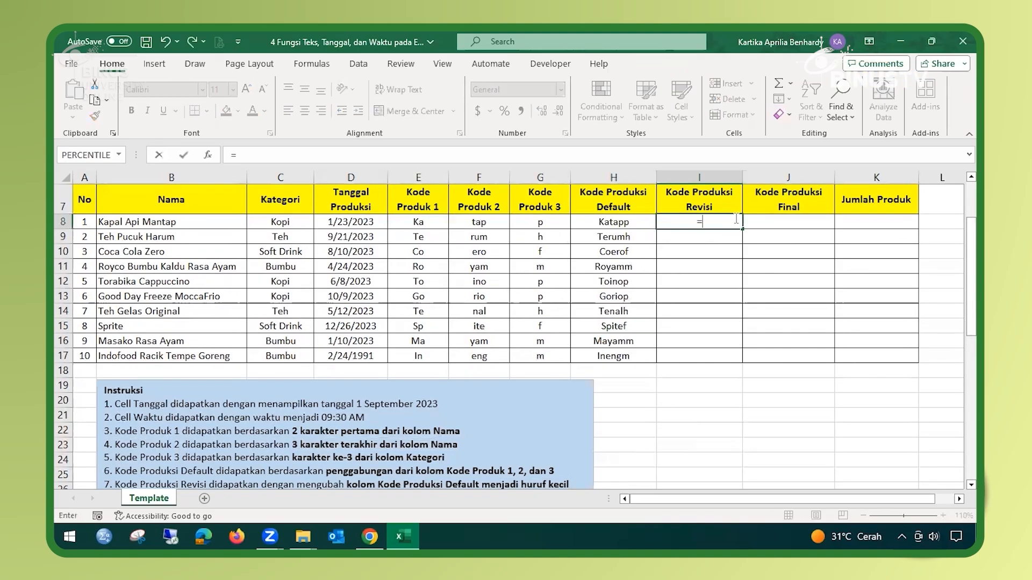
text(lower)
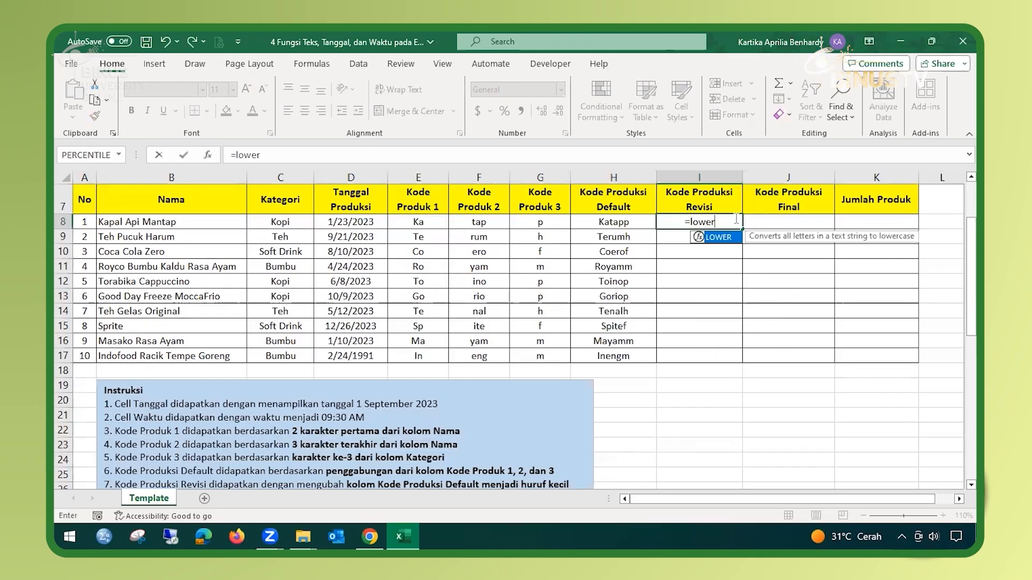
key(Tab)
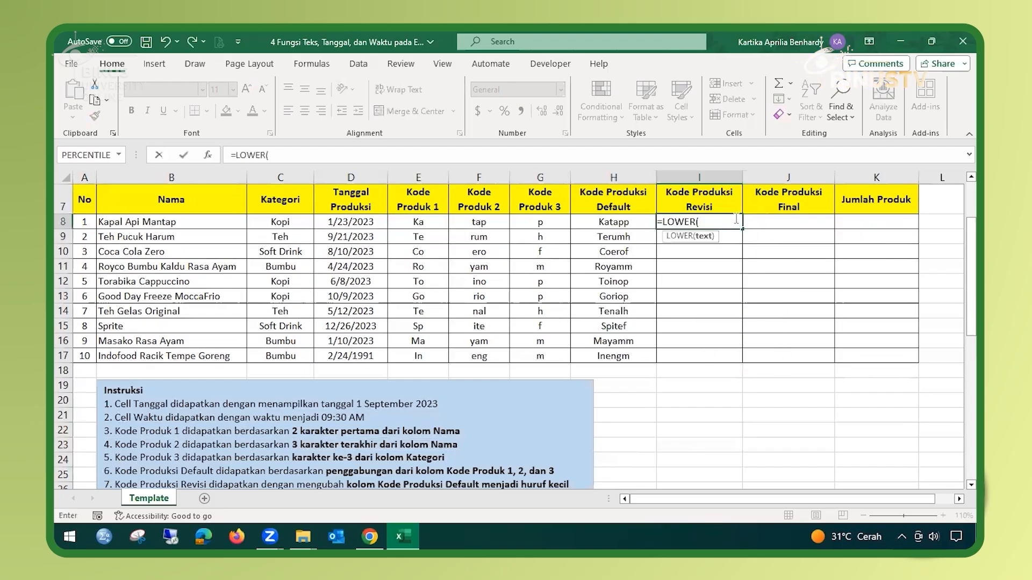
click(638, 222)
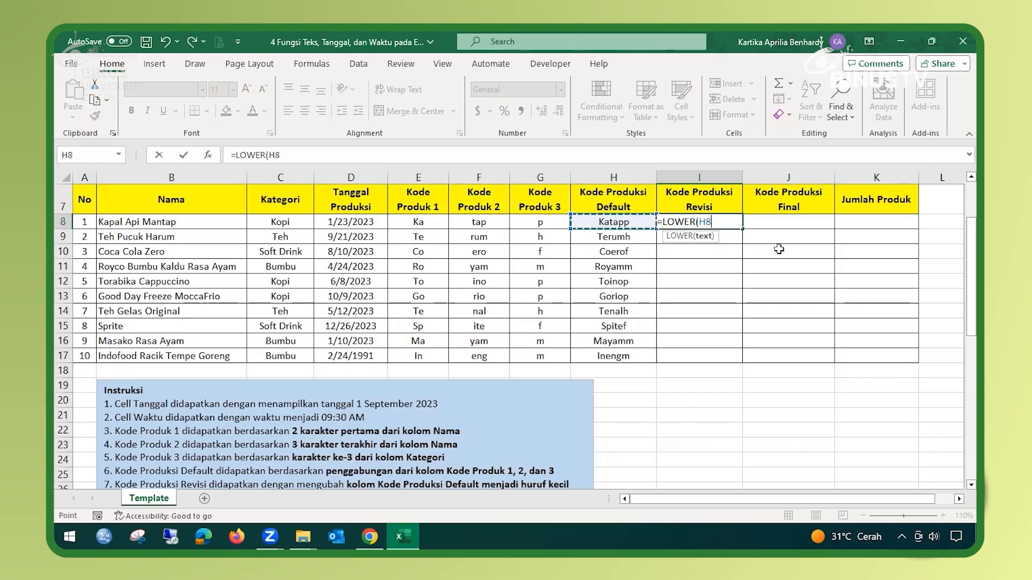
text())
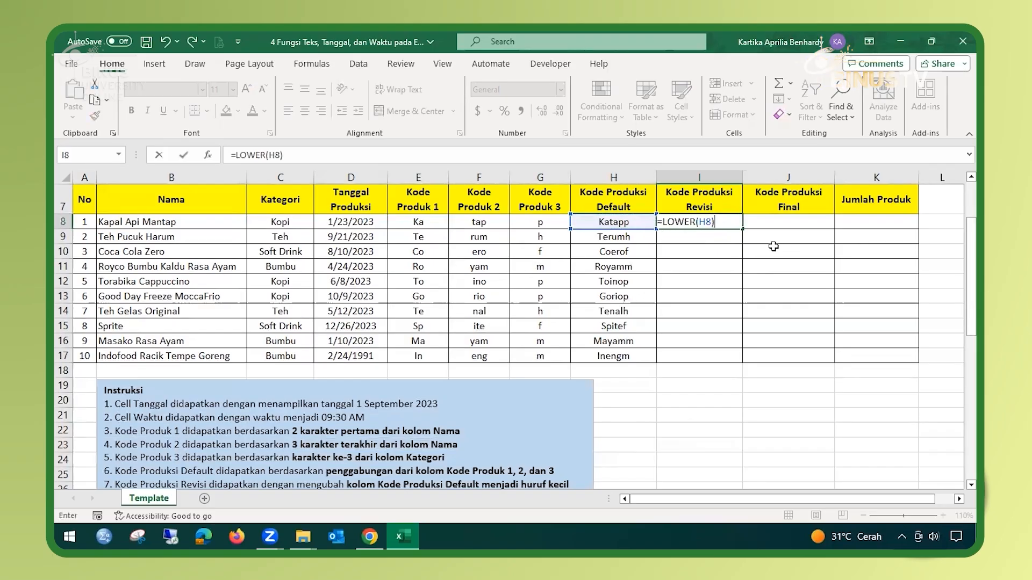
key(Return)
click(729, 222)
drag(743, 229, 744, 364)
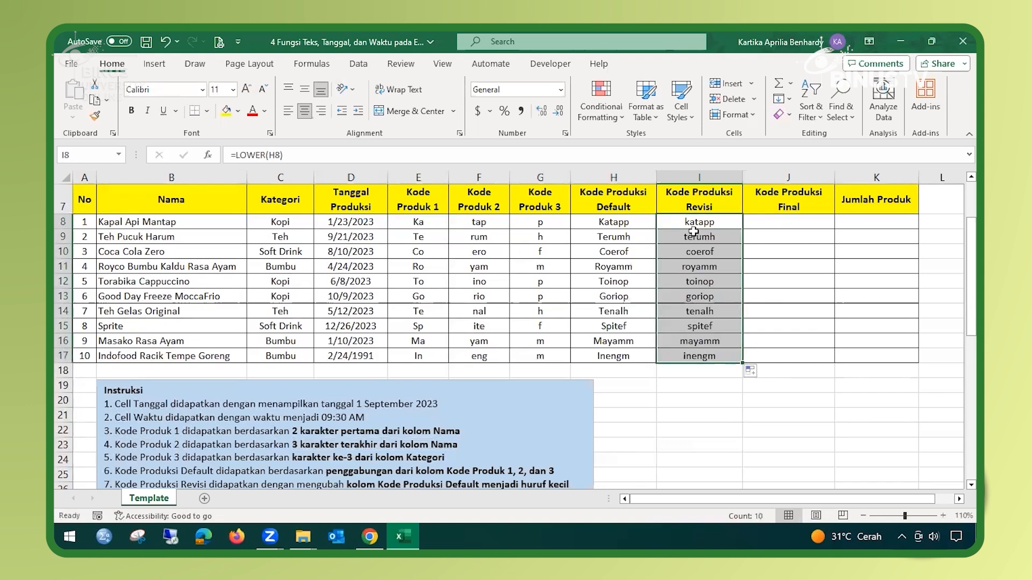
Bold the phrase "kolom Kode Produksi Default menjadi huruf kapital" in instruction 8 of the Instruksi text box.
click(769, 224)
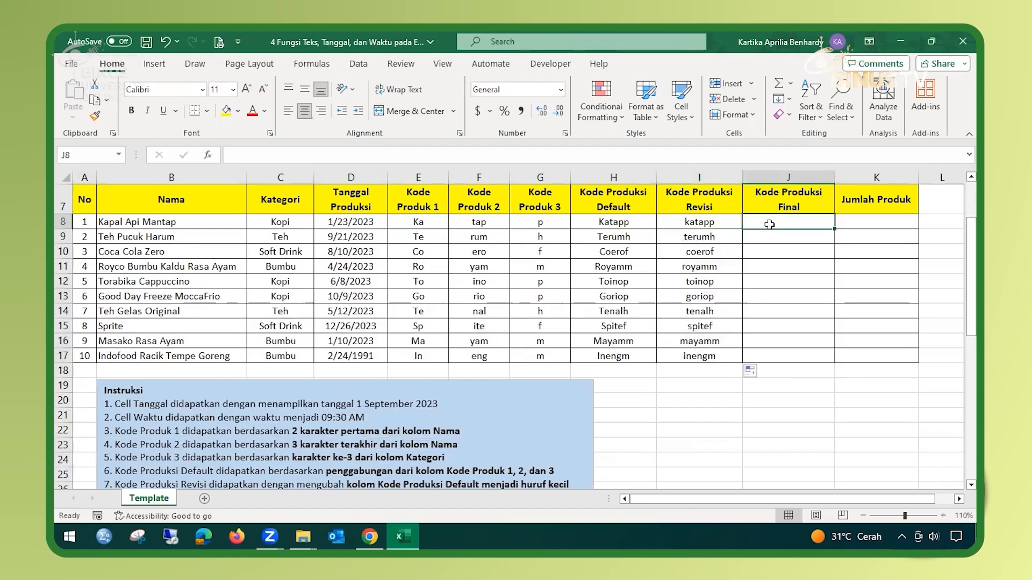
scroll(177, 408, down, 2)
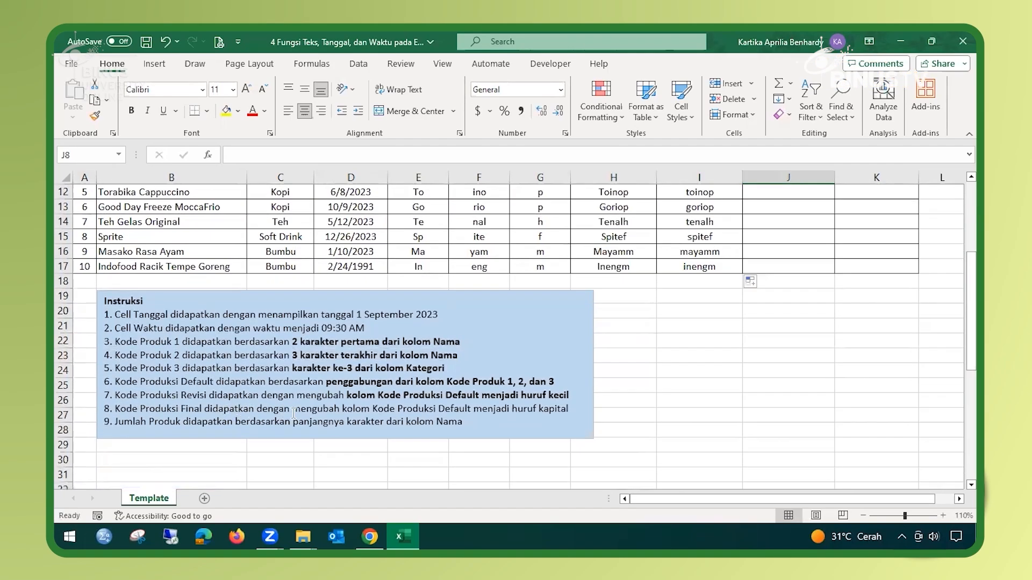
drag(343, 407, 577, 409)
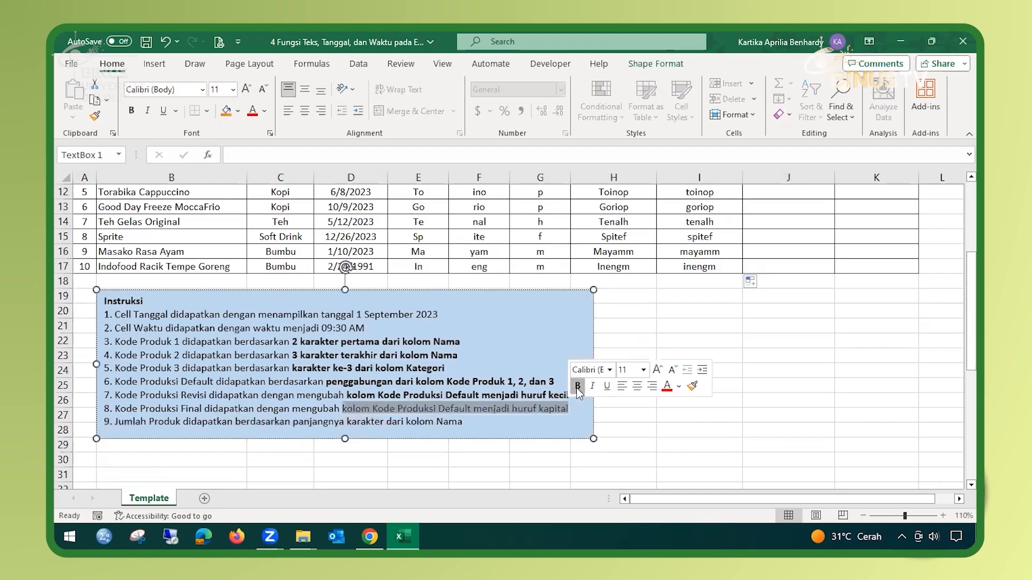
key(ctrl+b)
click(578, 410)
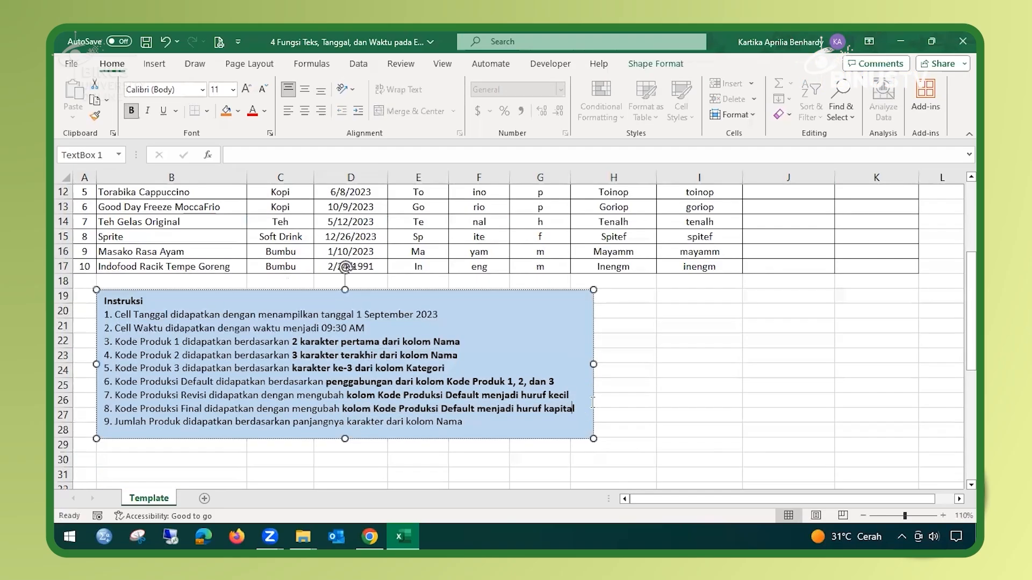
Enter =UPPER(H8) in J8 under Kode Produksi Final and fill the formula down to J17.
scroll(615, 249, up, 3)
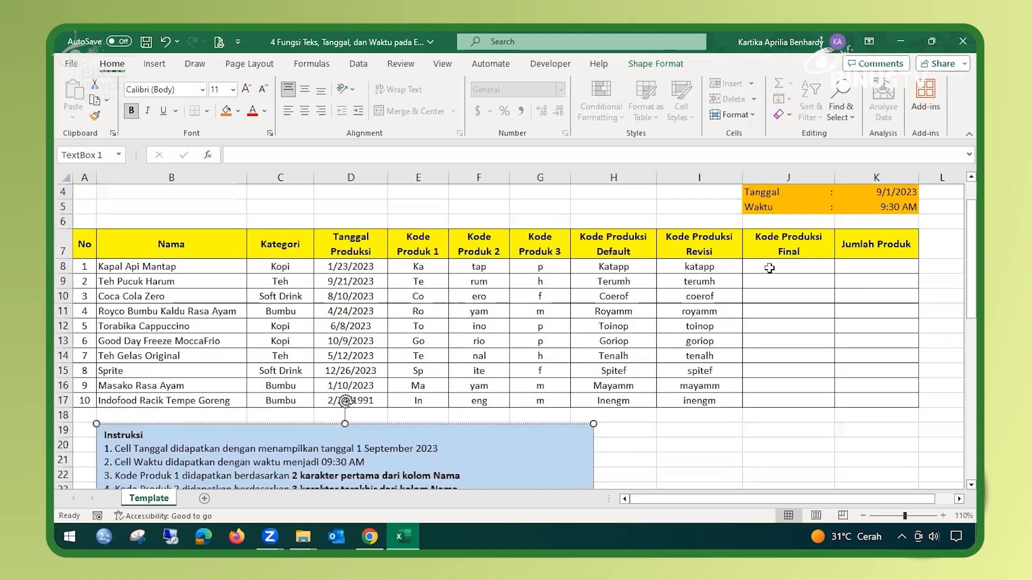
click(824, 268)
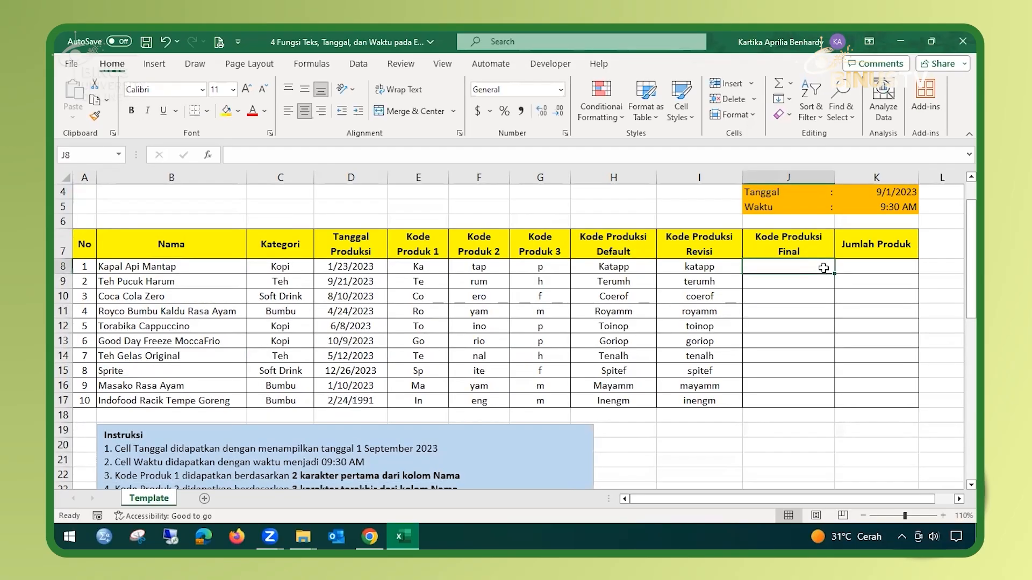
text(=upper)
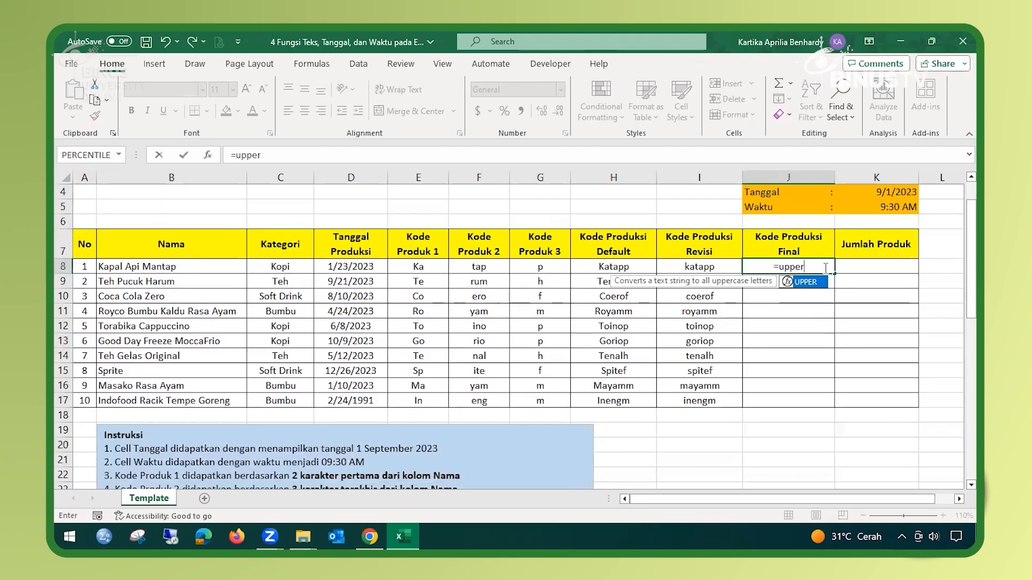
key(Tab)
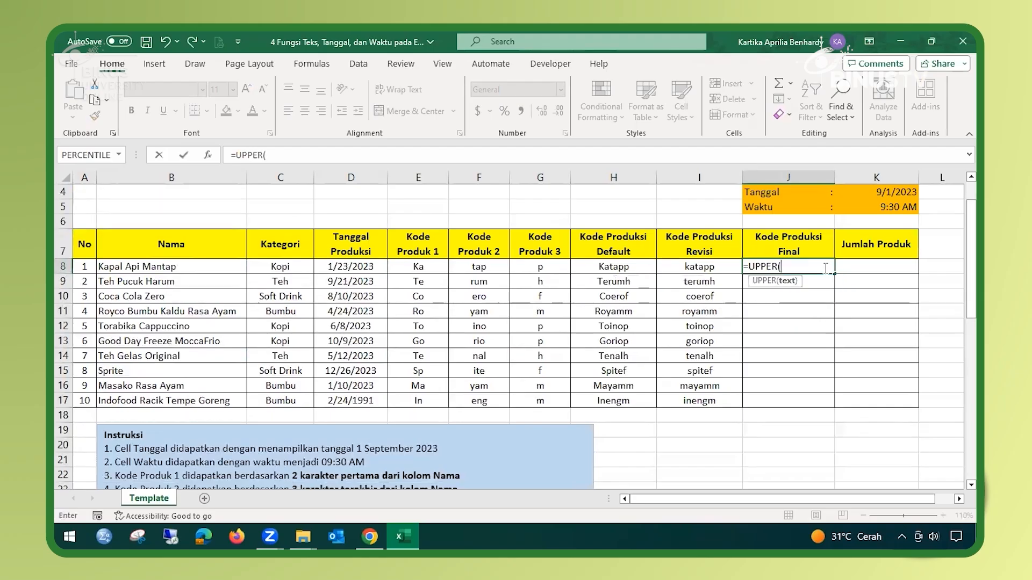
click(648, 266)
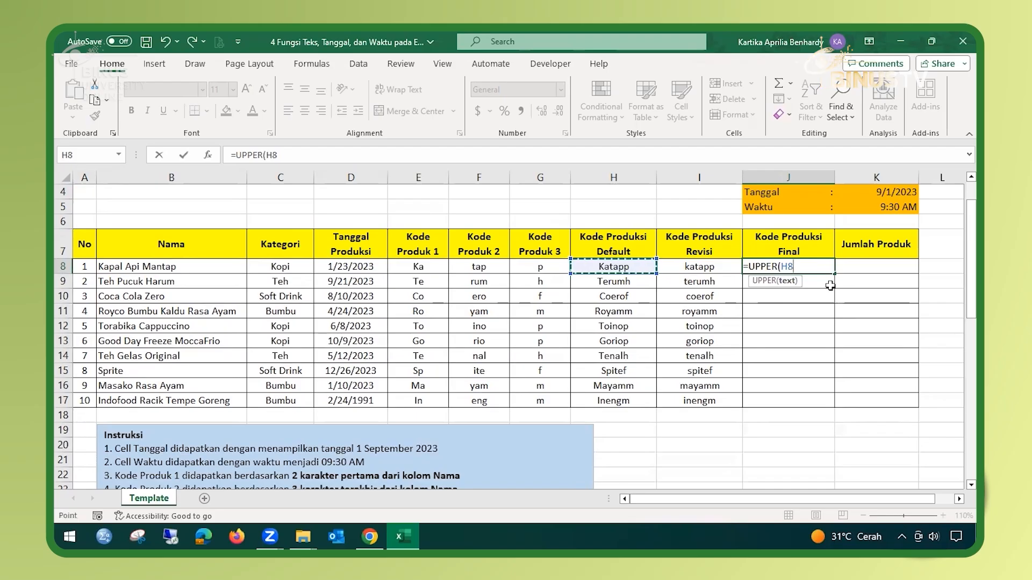
text())
key(Return)
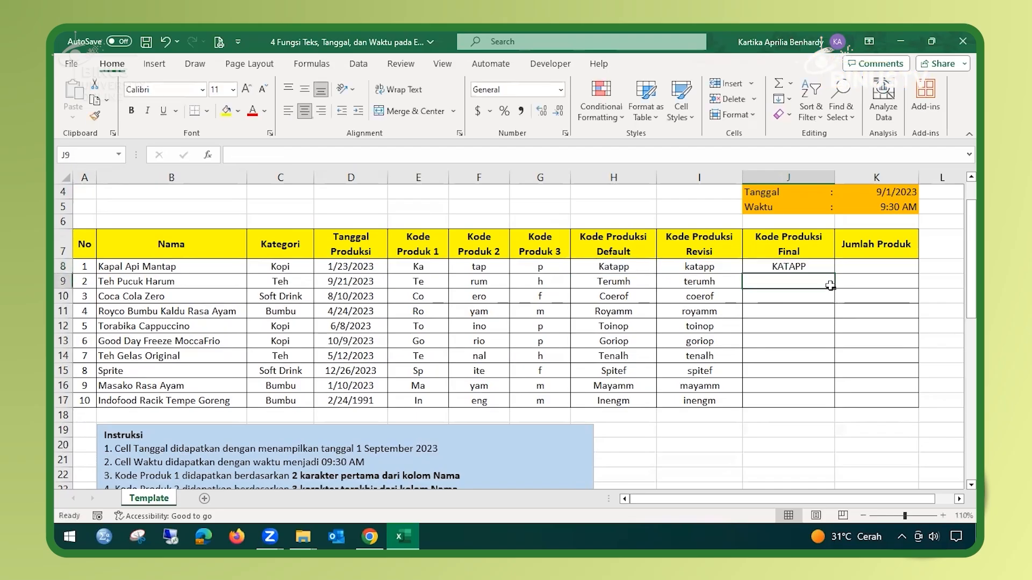
click(830, 265)
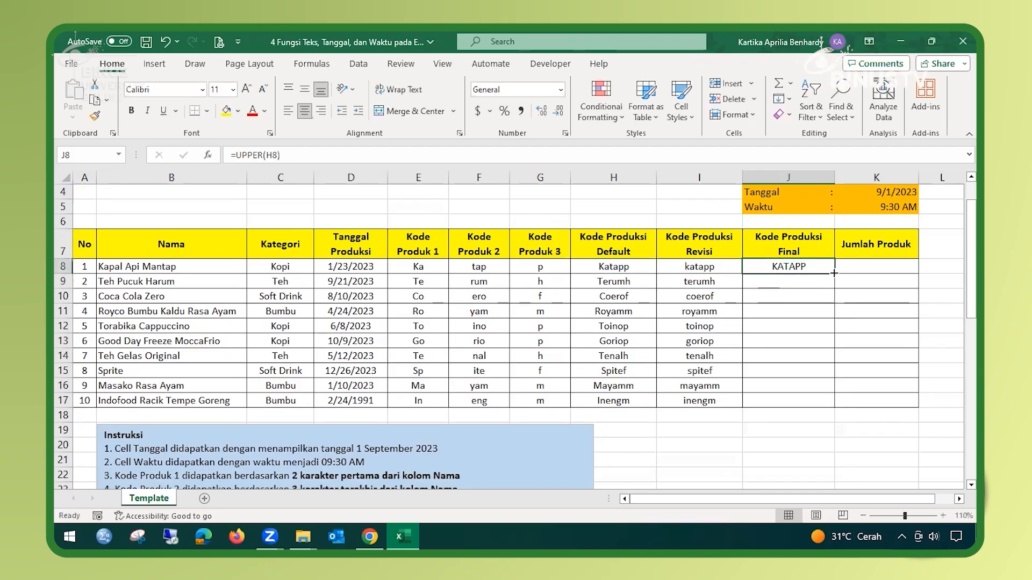
drag(834, 273, 819, 406)
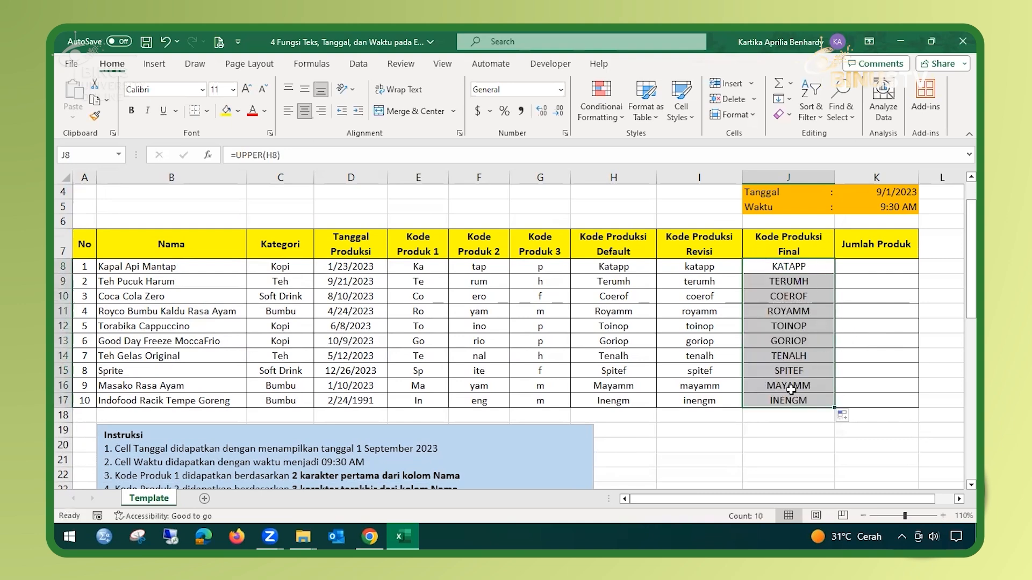
Bold the phrase "panjangnya karakter dari kolom Nama" in instruction 9 of the Instruksi text box.
scroll(514, 442, down, 1)
scroll(515, 442, down, 1)
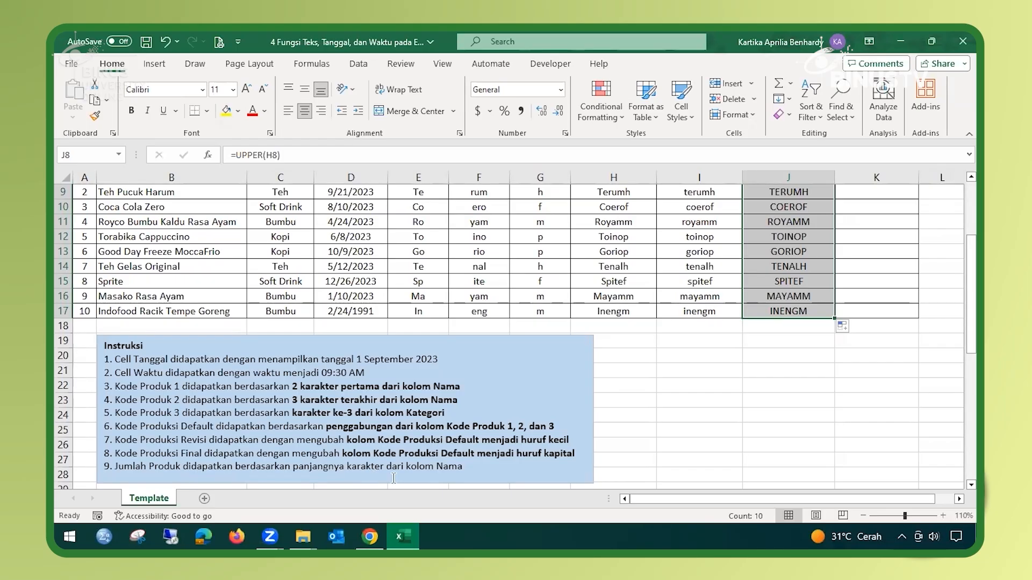
drag(295, 466, 462, 467)
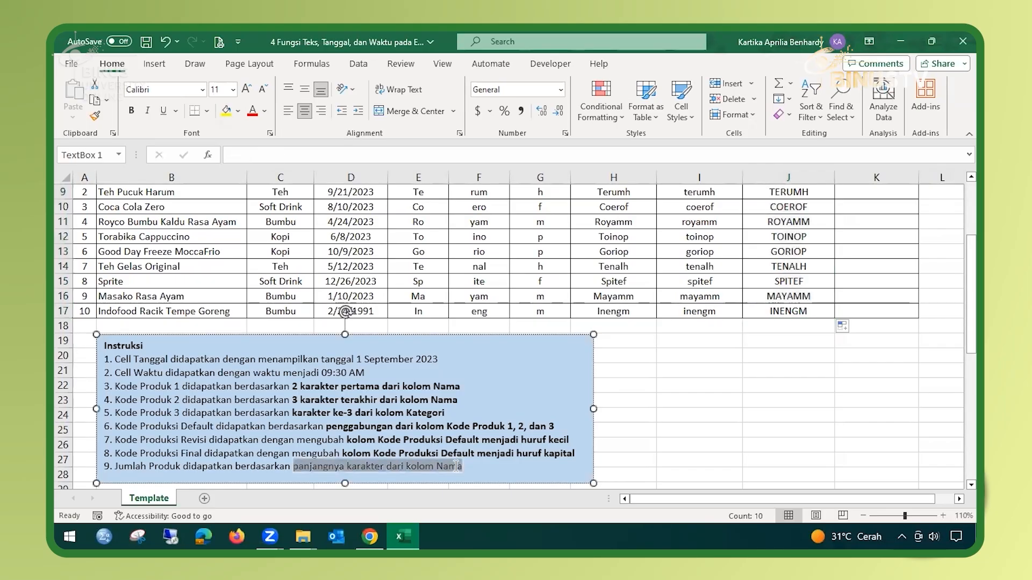
click(464, 444)
click(483, 472)
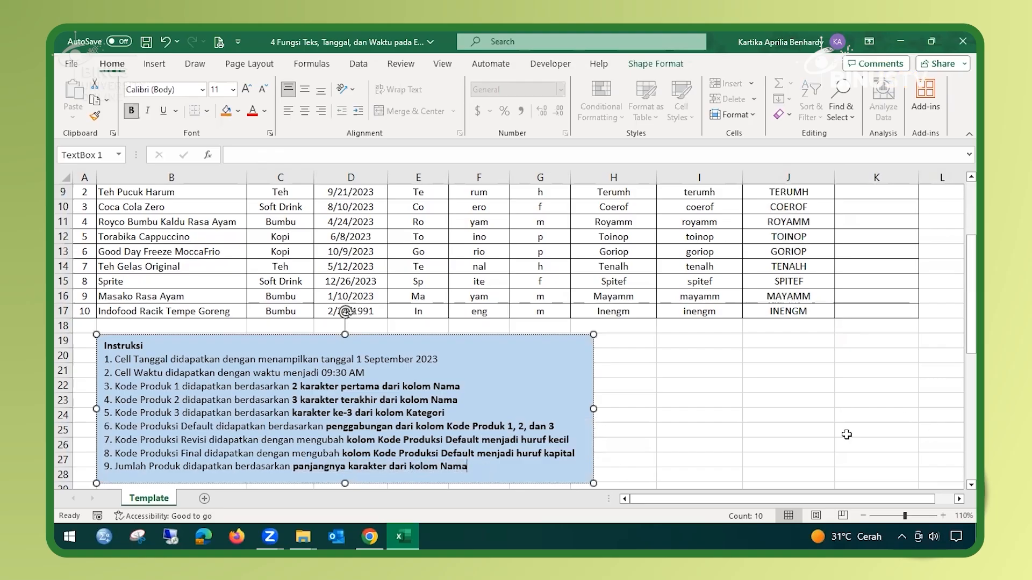
Enter =LEN(B8) in K8 under Jumlah Produk and fill the formula down to K17.
scroll(871, 323, up, 2)
click(893, 224)
scroll(913, 395, up, 1)
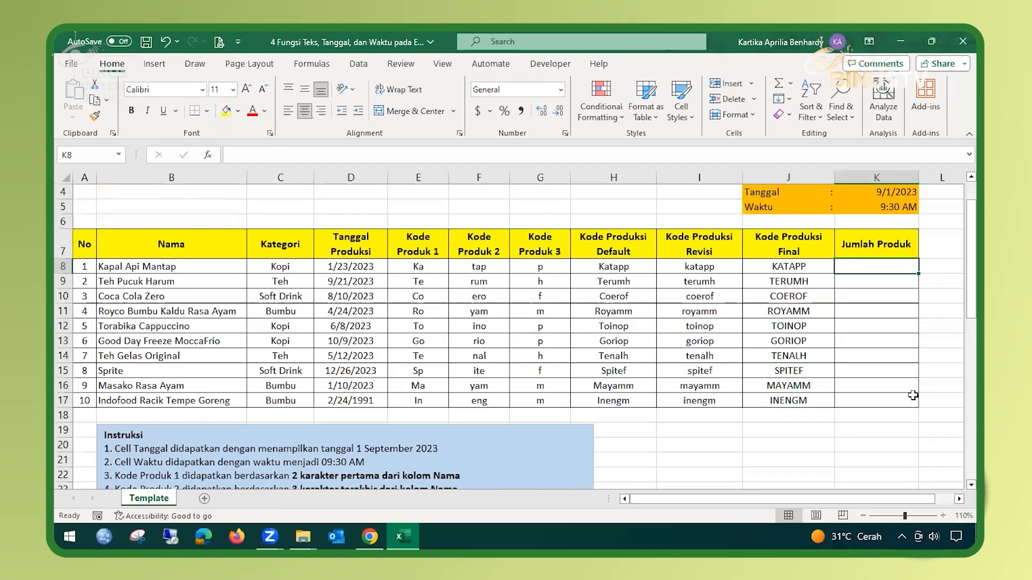
text(=len)
key(Tab)
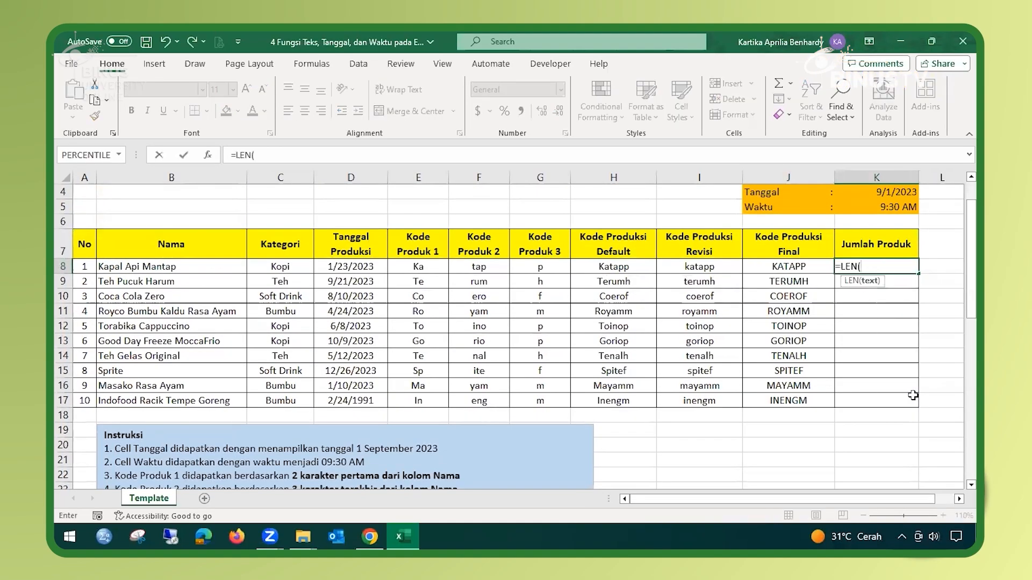
click(167, 268)
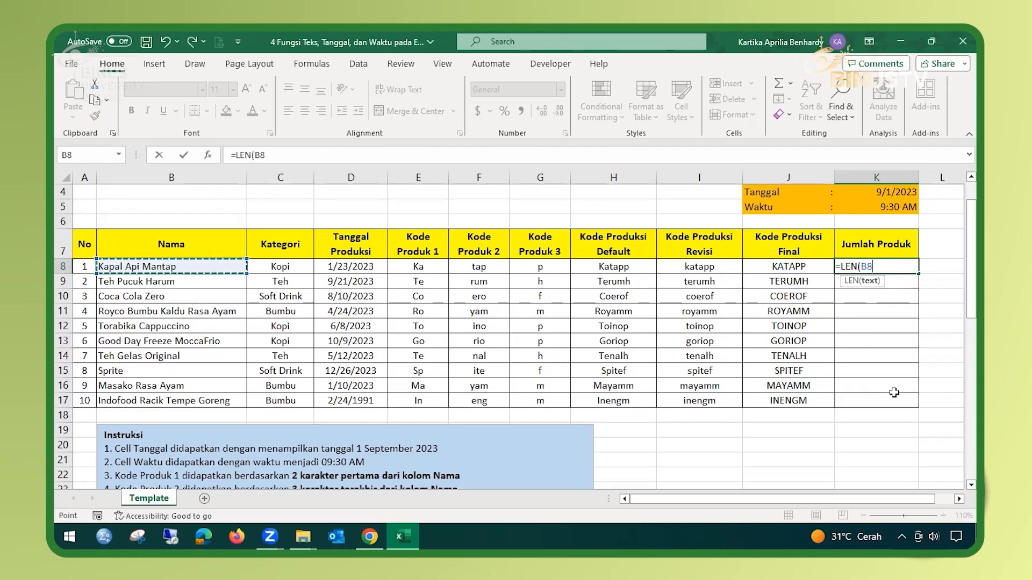
text())
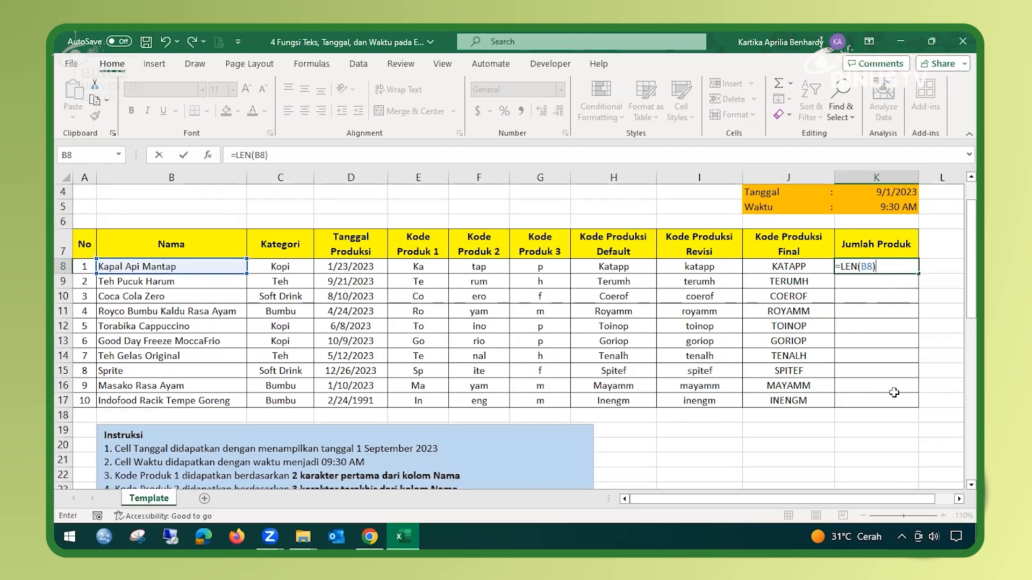
key(Return)
click(905, 263)
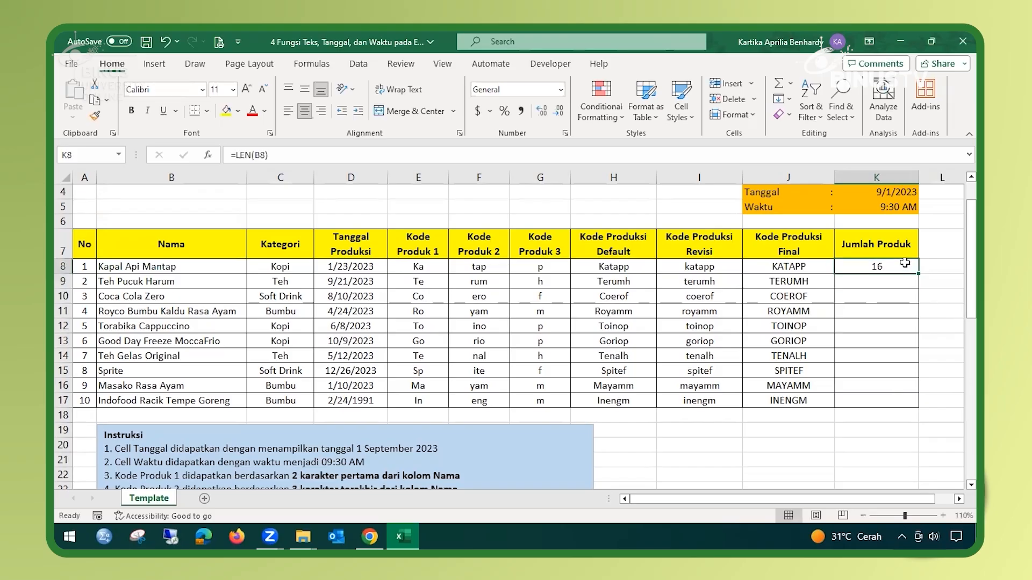
drag(918, 275, 908, 402)
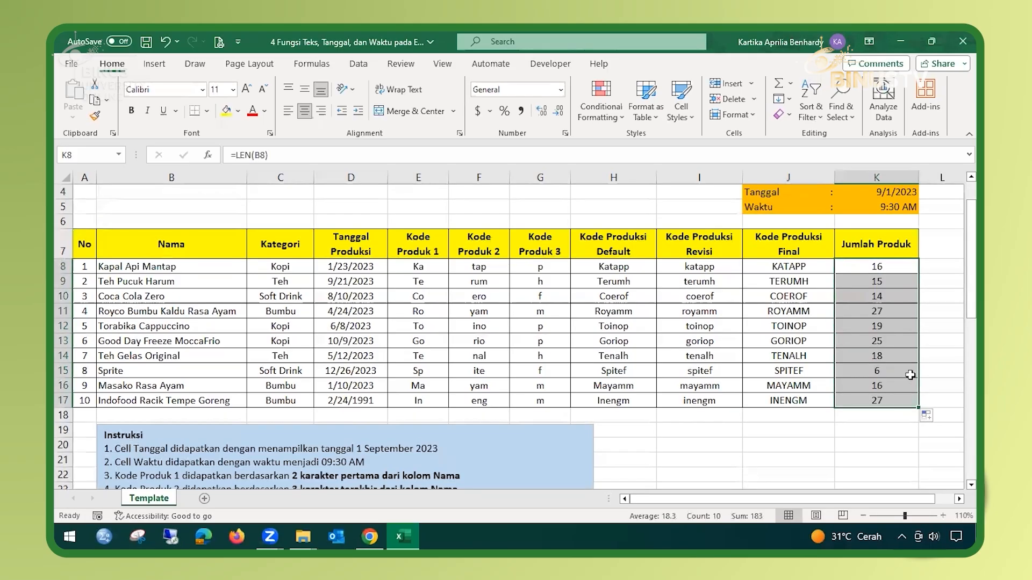
scroll(907, 367, down, 2)
scroll(901, 349, up, 1)
scroll(899, 345, up, 2)
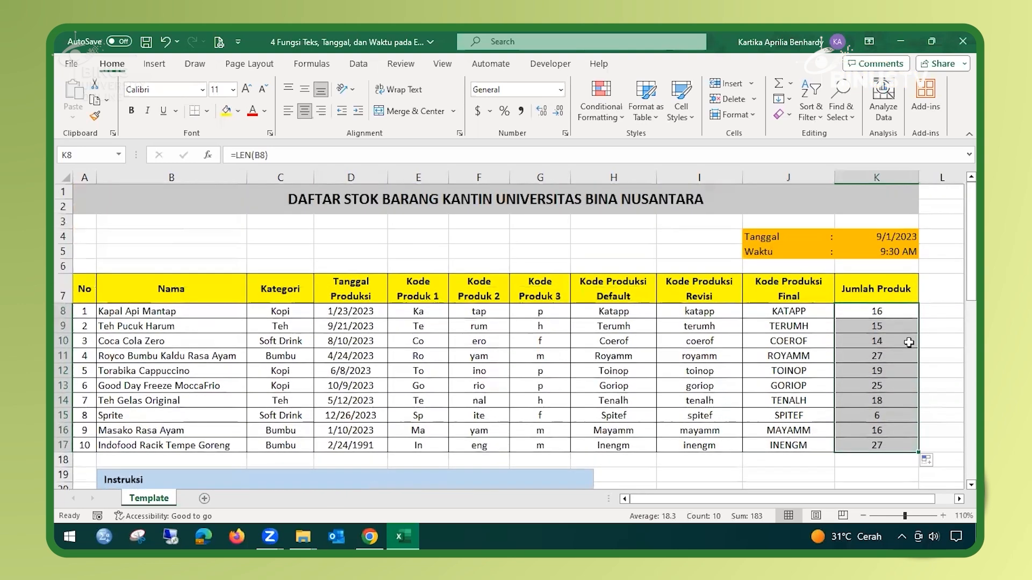
click(122, 222)
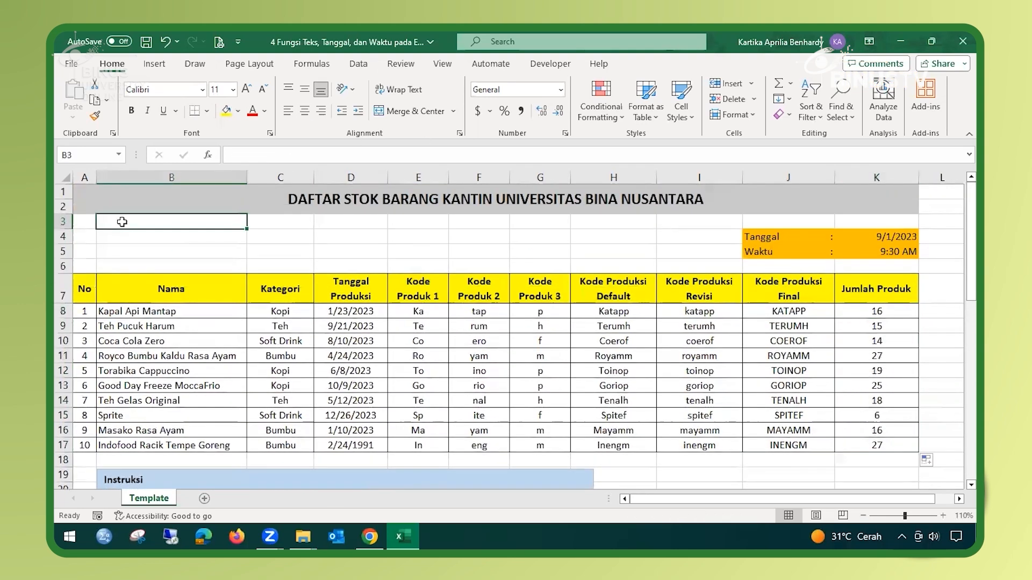
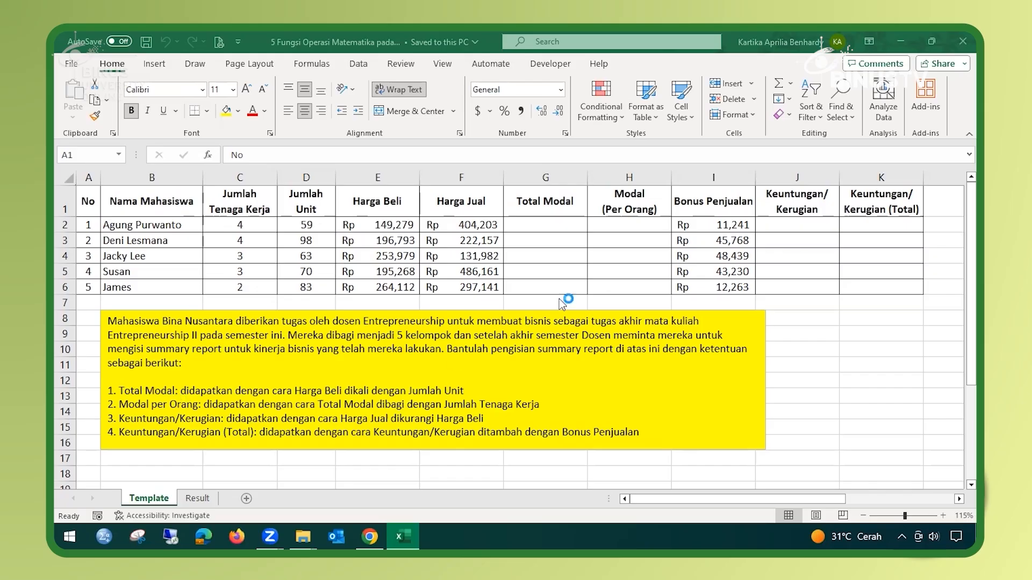
Enter =E2*D2 in G2 under Total Modal and fill the formula down to G6.
click(538, 225)
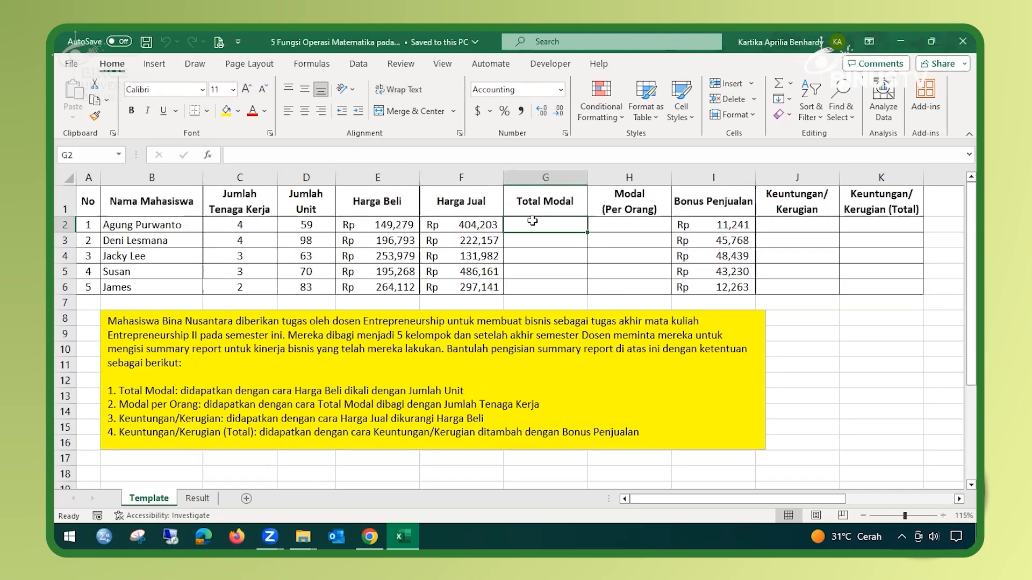
text(=)
click(380, 224)
text(*)
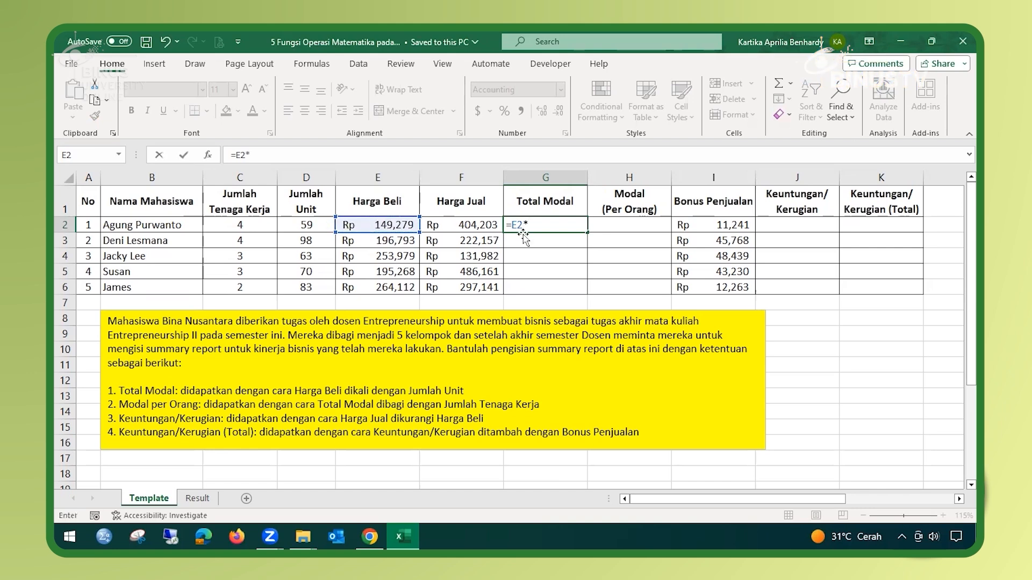
click(296, 224)
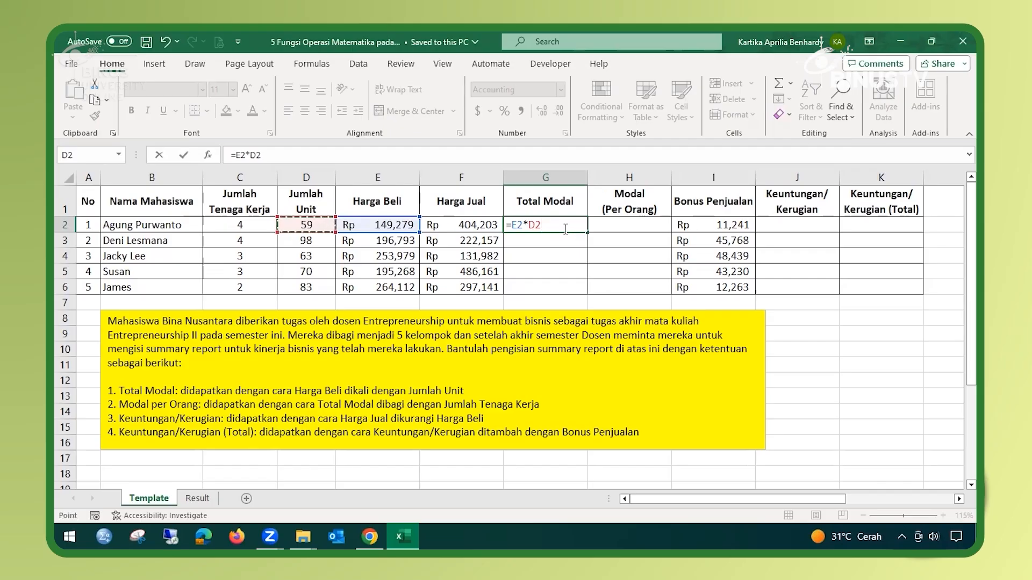
key(Return)
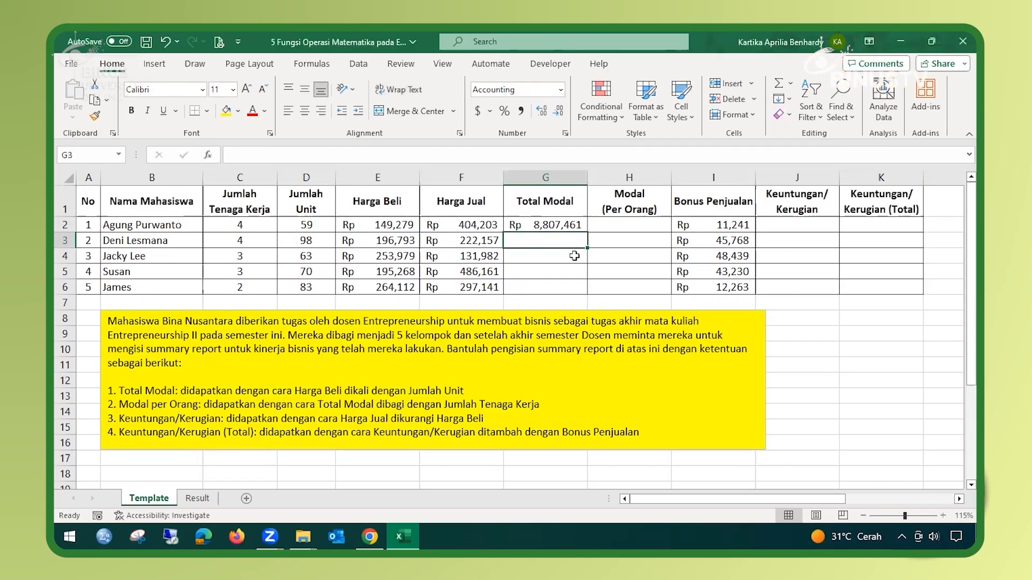
click(564, 225)
drag(586, 232, 590, 291)
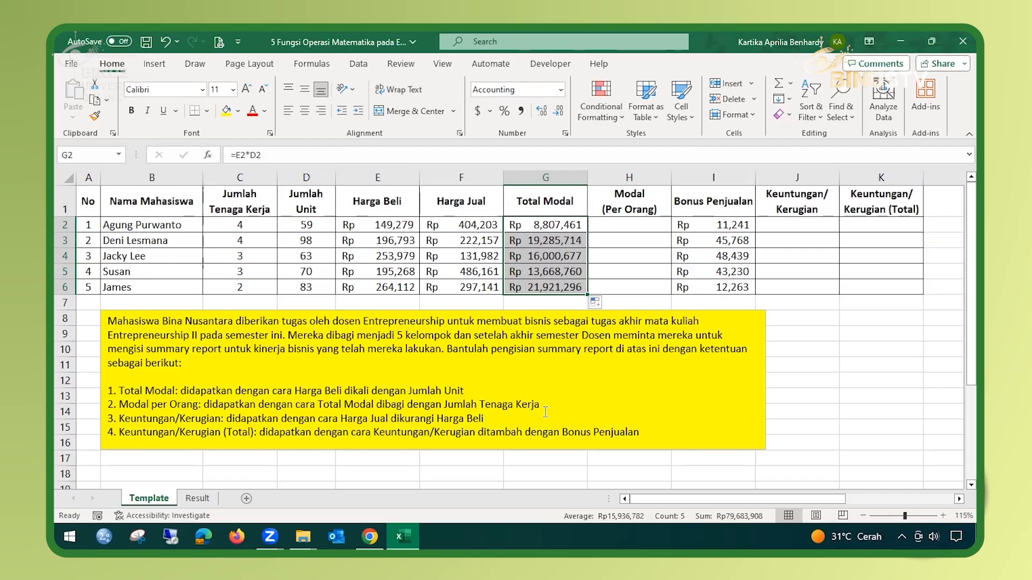
Enter =G2/C2 in H2 under Modal (Per Orang) and fill the formula down to H6.
click(635, 226)
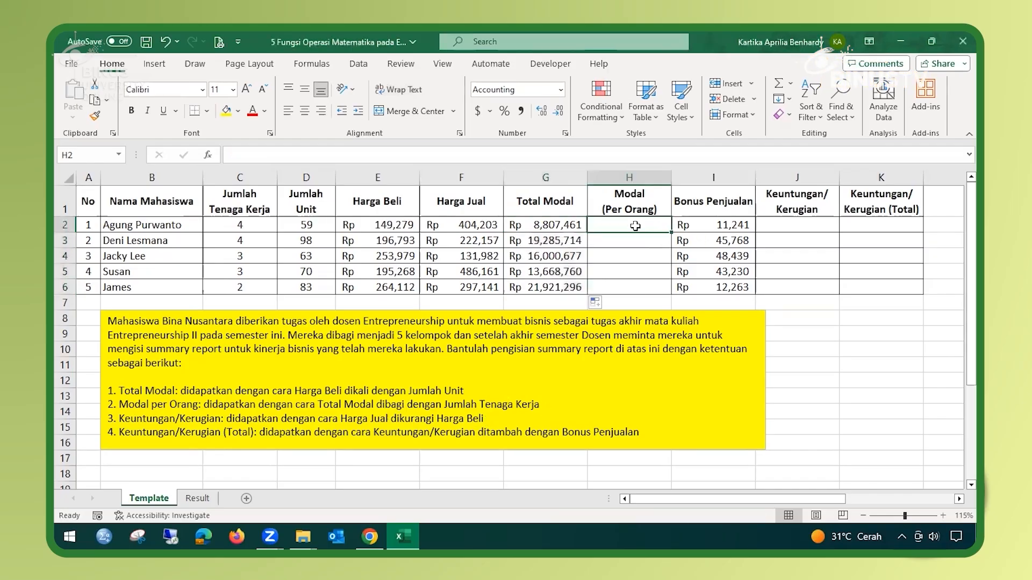
text(=)
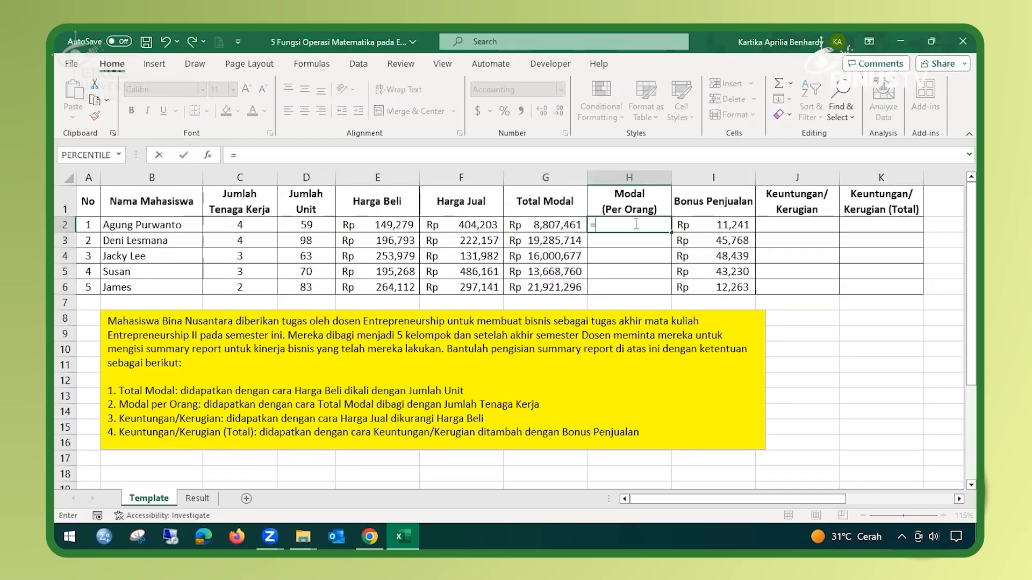
click(576, 225)
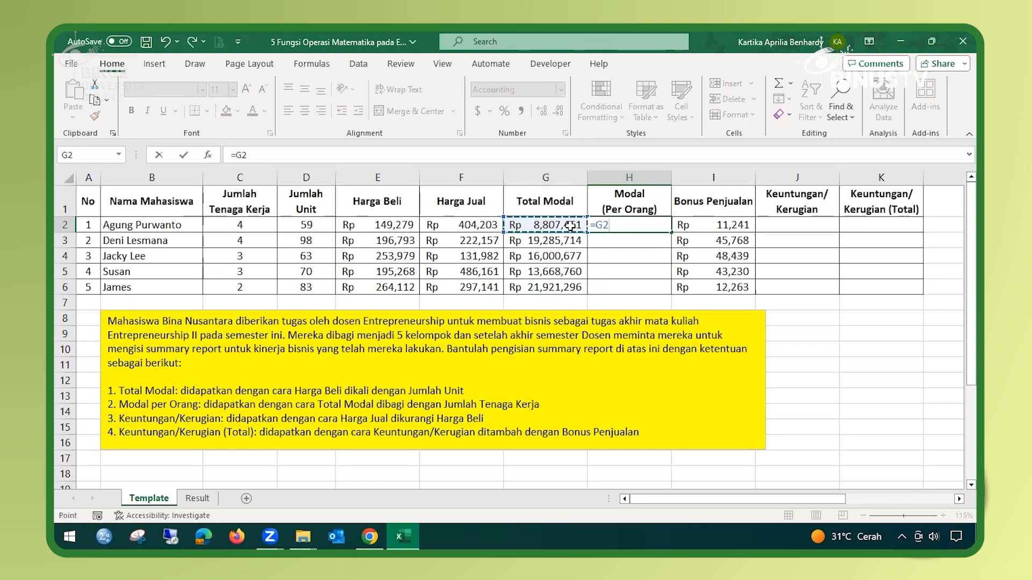
text(/)
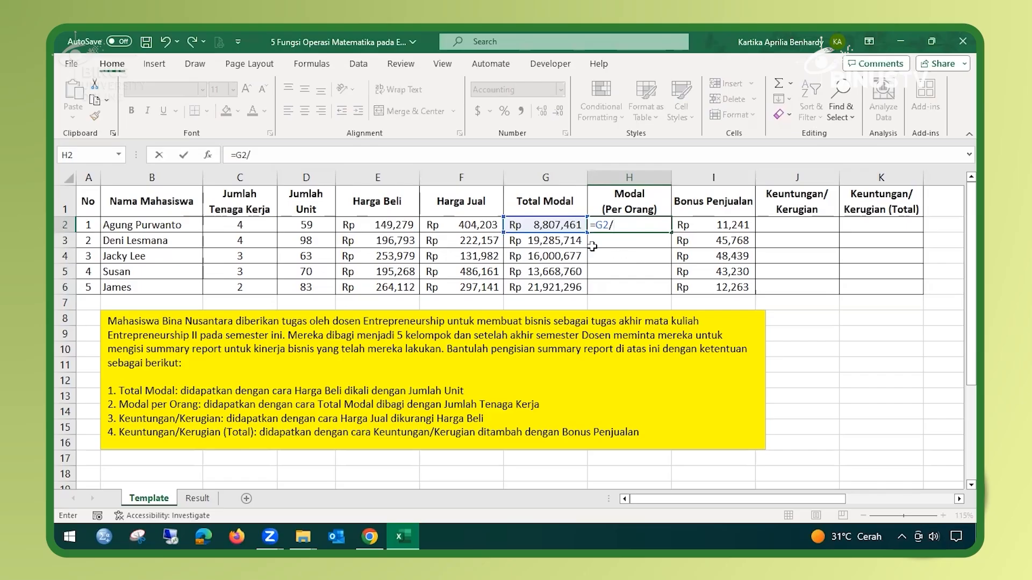
click(237, 225)
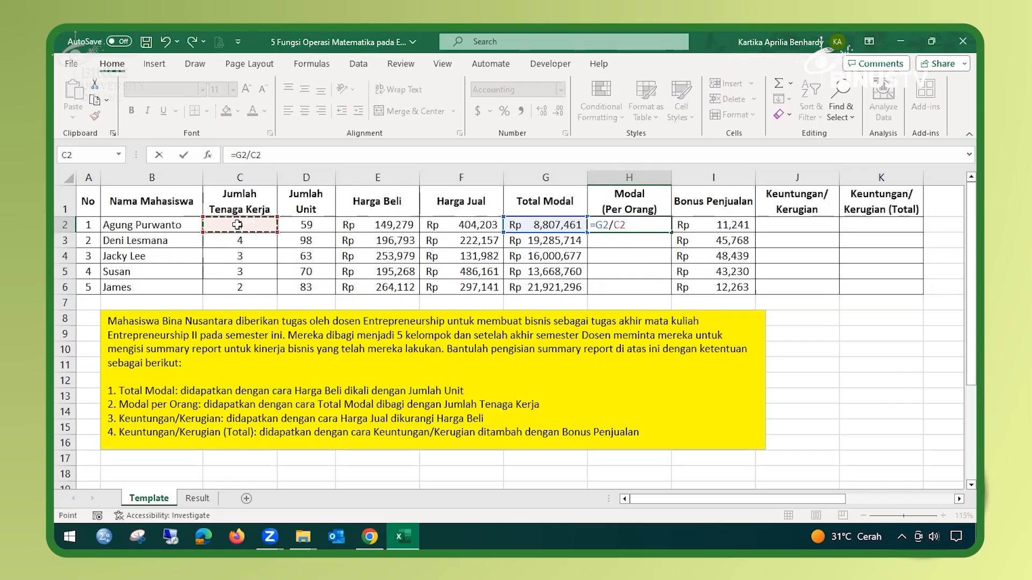
key(Return)
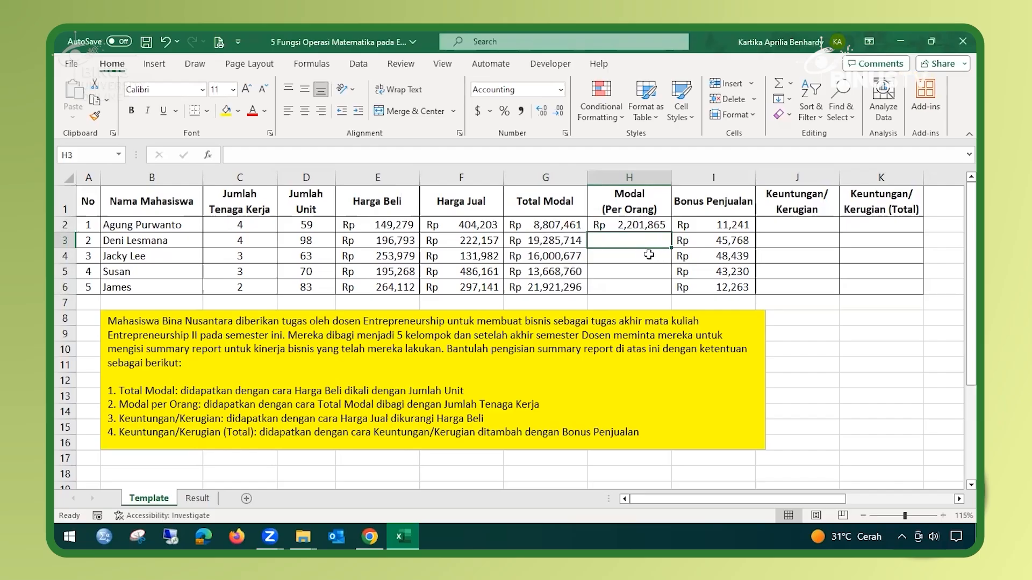
click(661, 226)
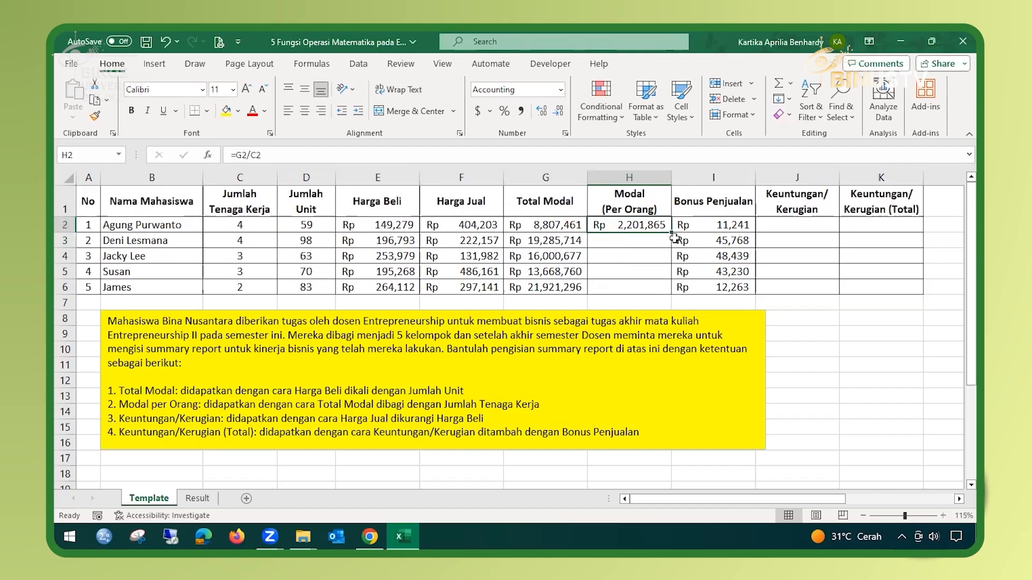
drag(672, 233, 671, 294)
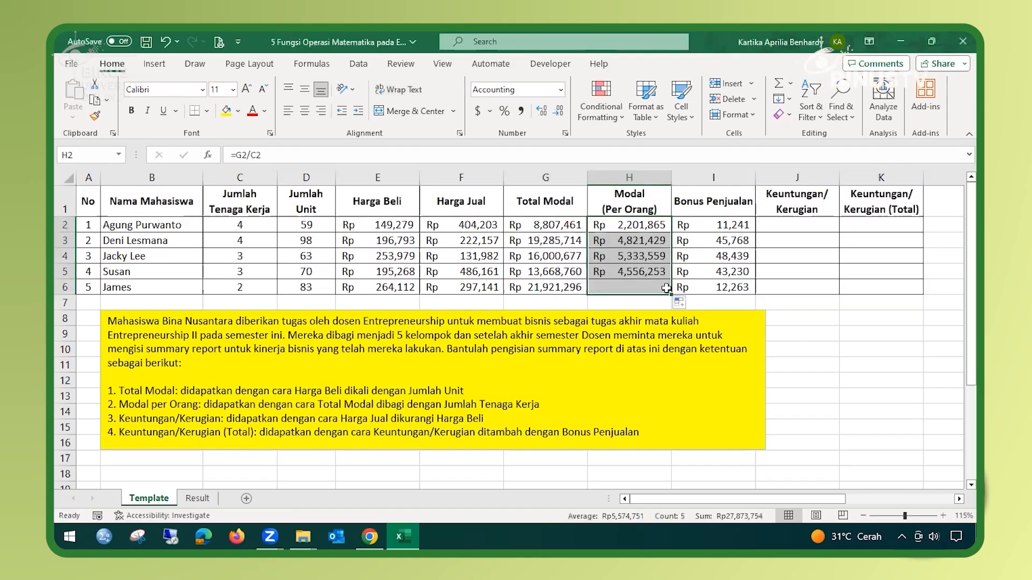
Enter =F2-E2 in J2 under Keuntungan/Kerugian and fill the formula down to J6.
click(777, 225)
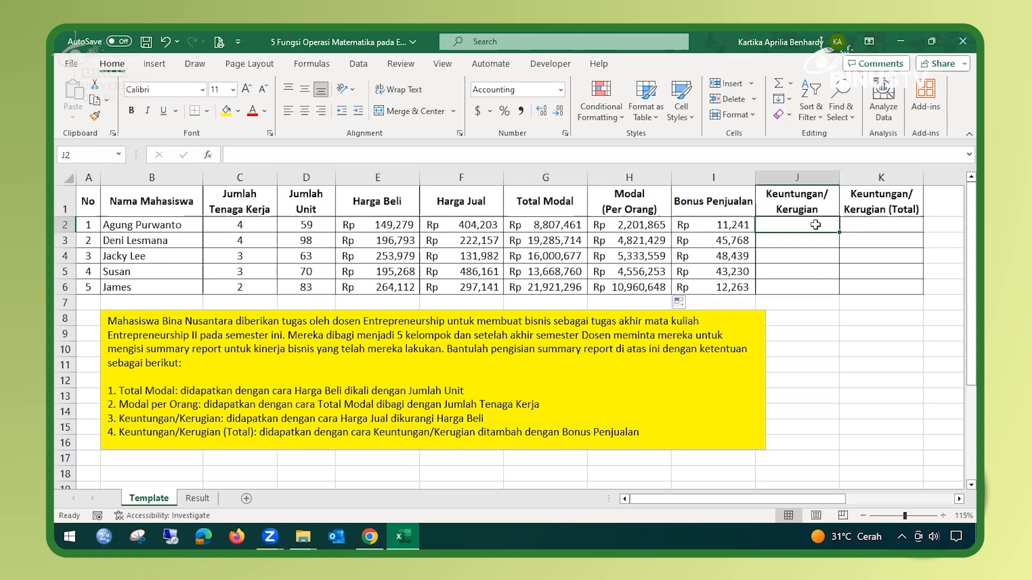
text(=)
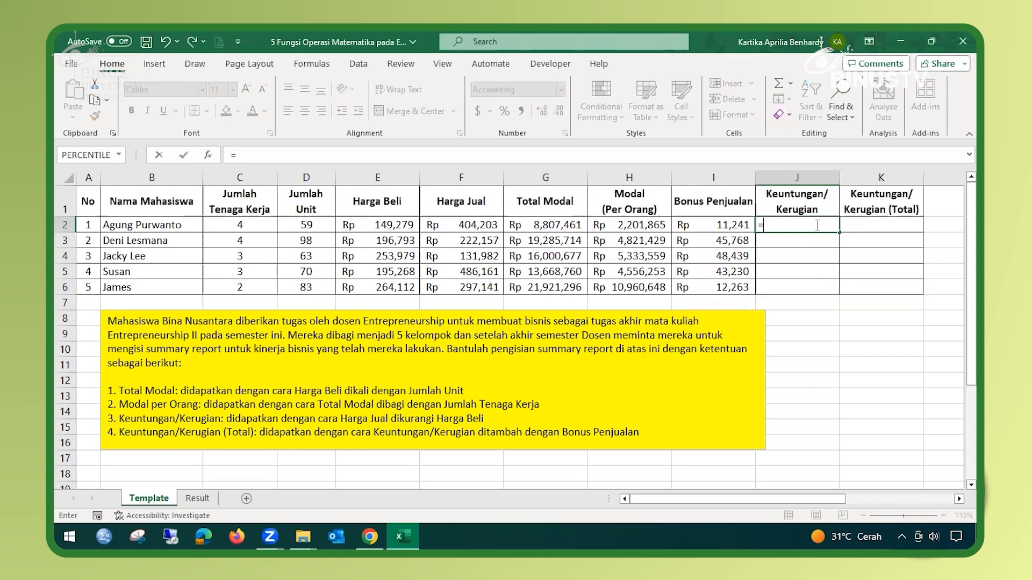
click(455, 225)
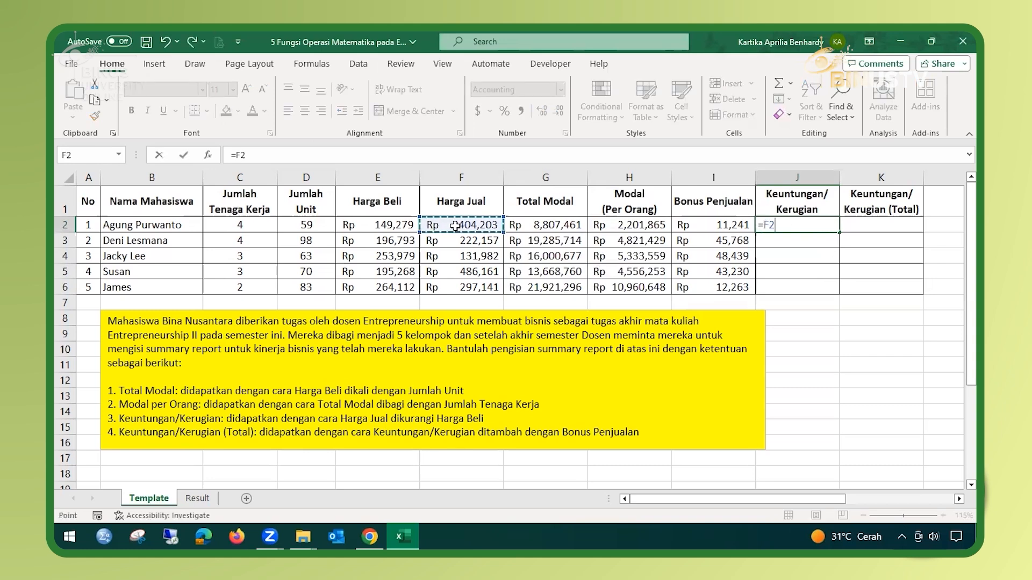
text(-)
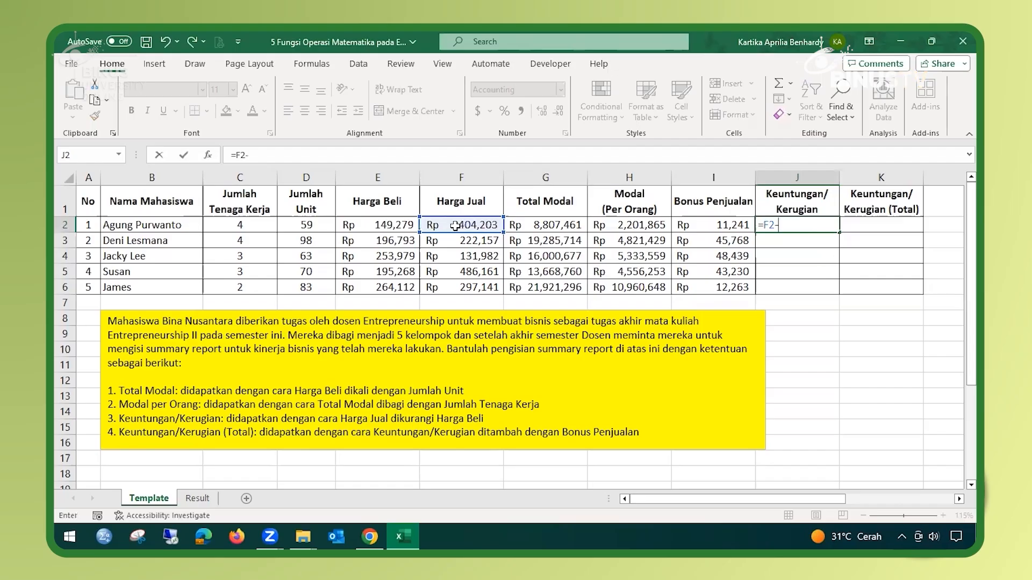
click(399, 226)
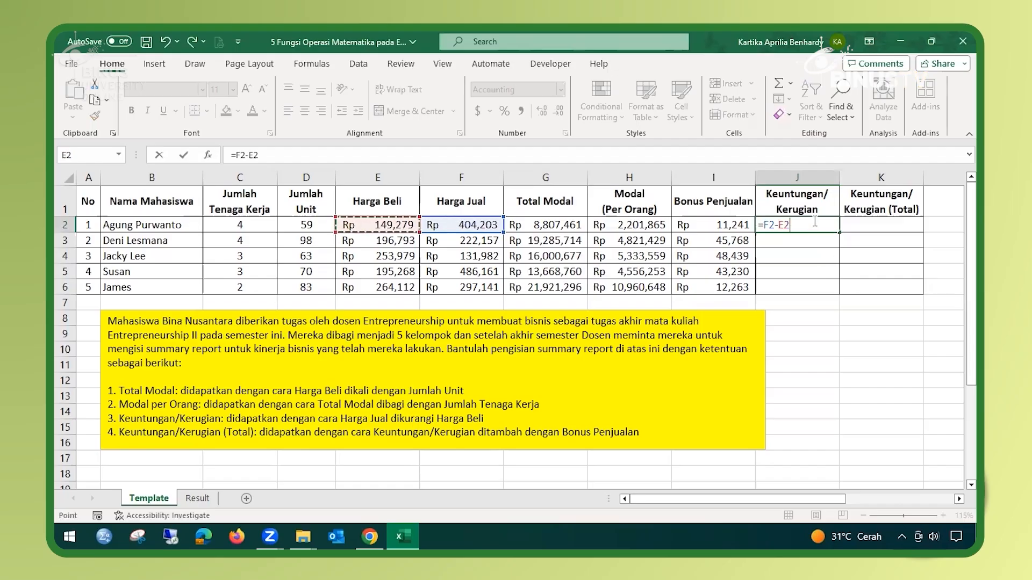
key(Return)
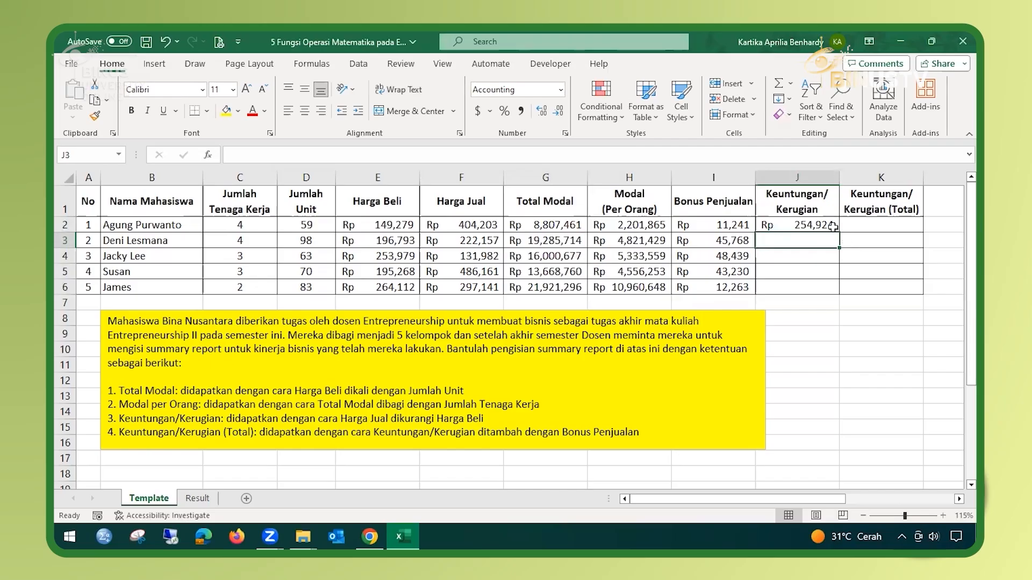
click(803, 224)
drag(842, 235, 837, 290)
click(837, 286)
click(833, 273)
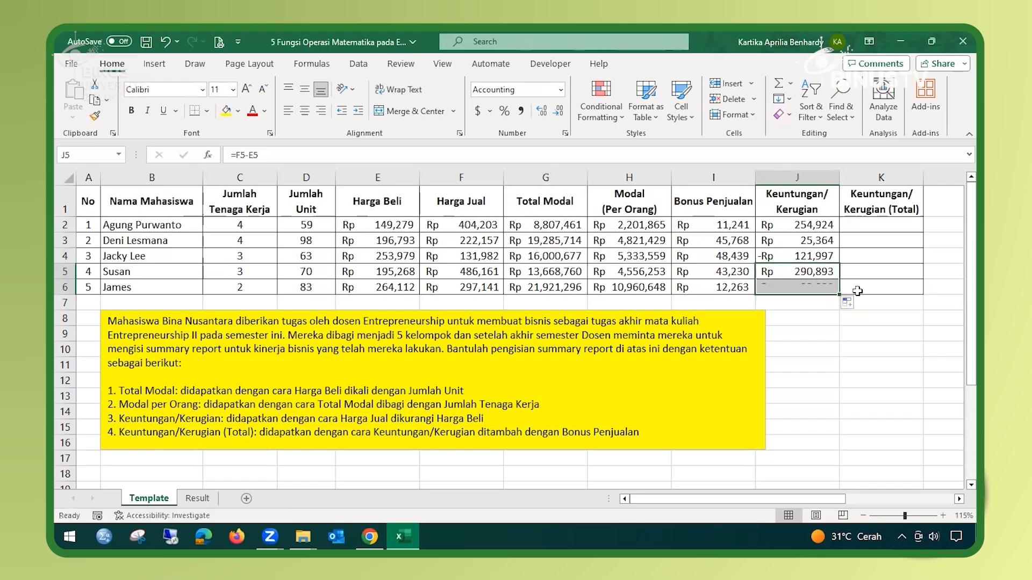
Enter =J2+I2 in K2 under Keuntungan/Kerugian (Total) and fill the formula down to K6.
click(884, 228)
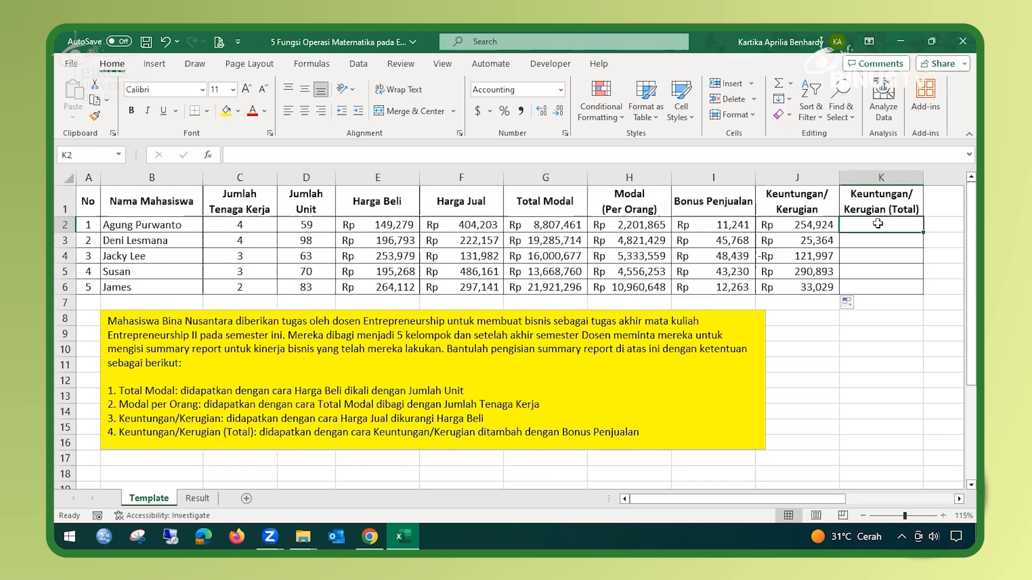
text(=)
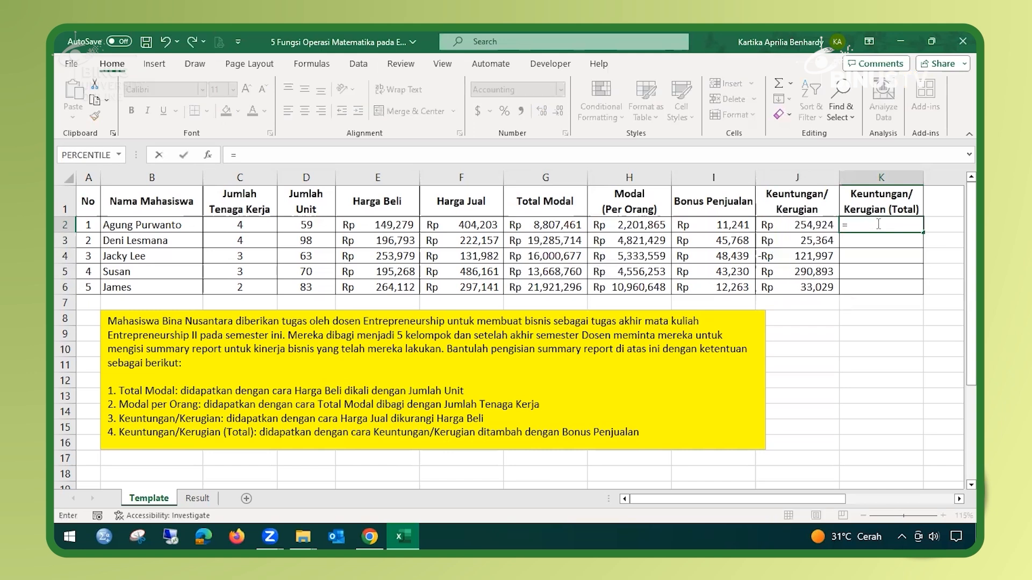
click(785, 224)
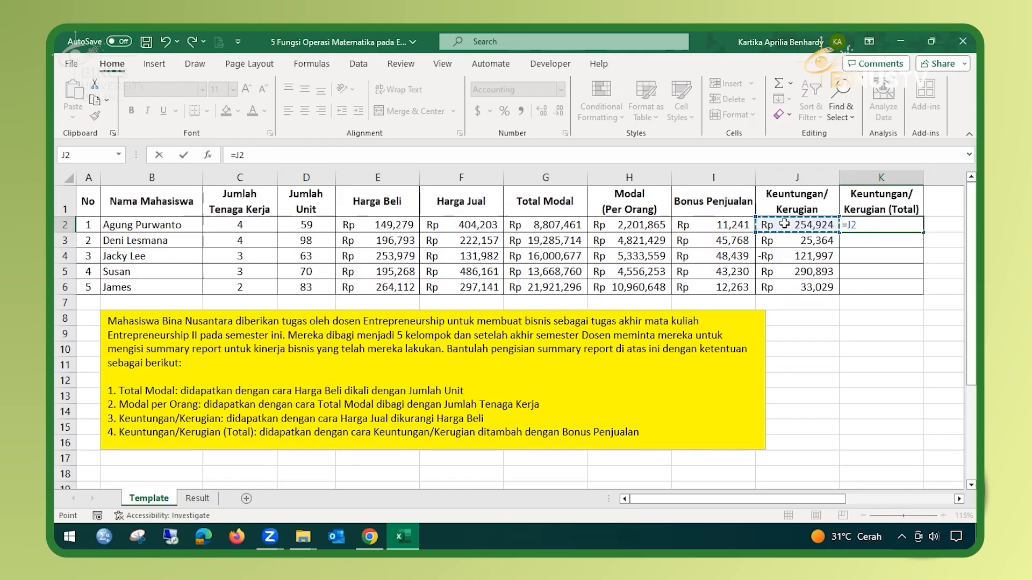
text(+)
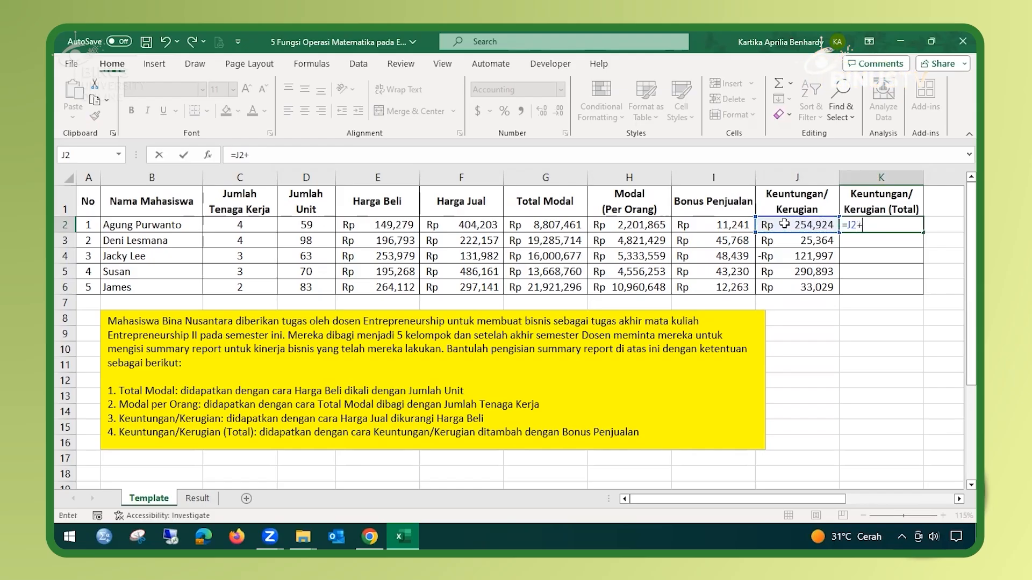
click(703, 226)
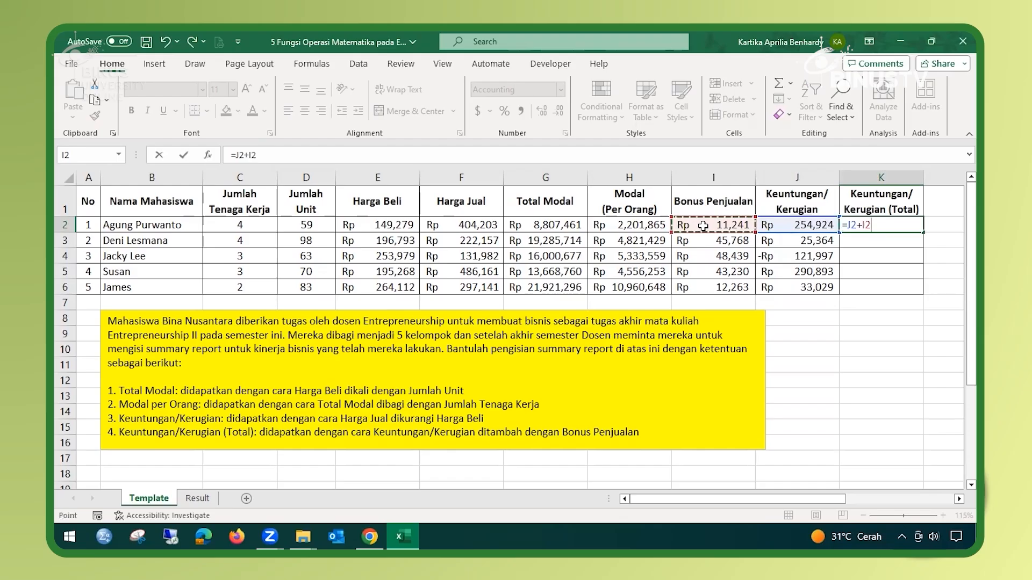
key(Return)
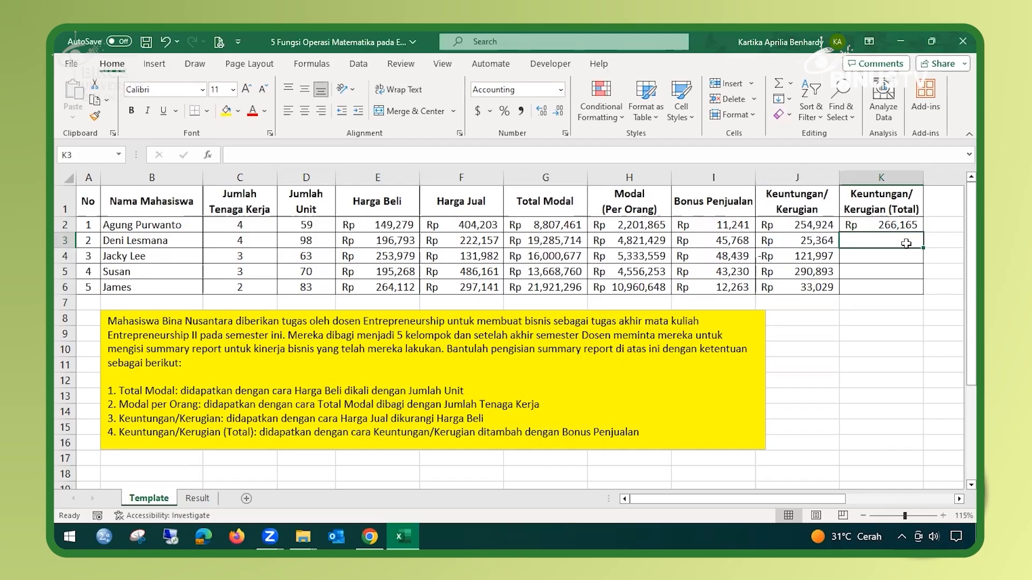
click(921, 225)
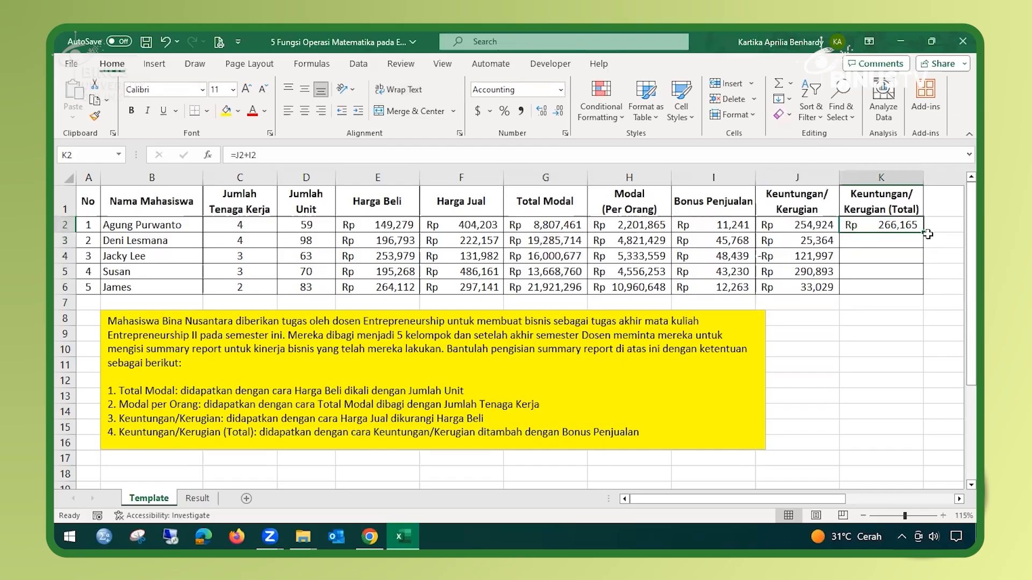
drag(926, 235, 920, 291)
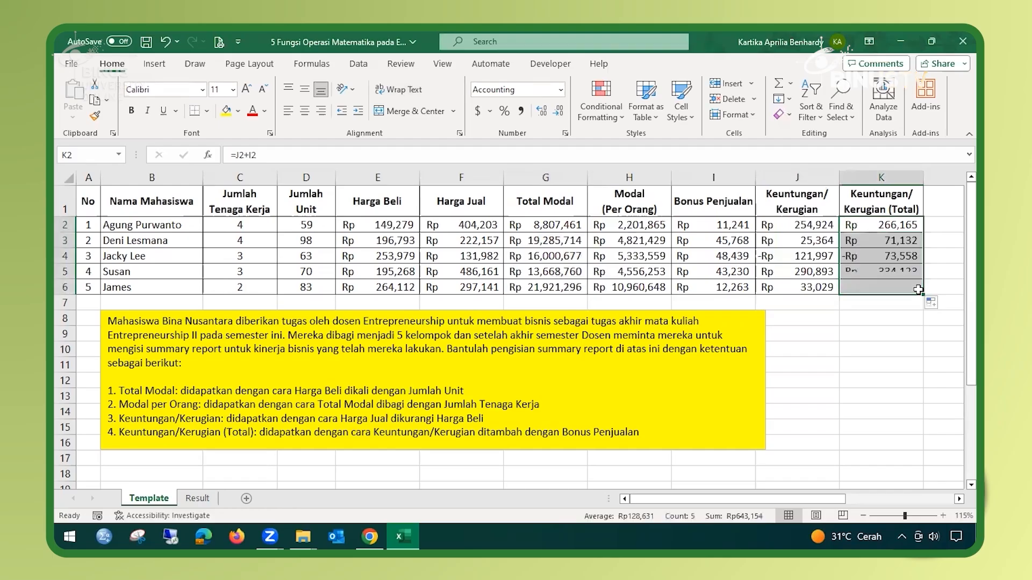
click(821, 327)
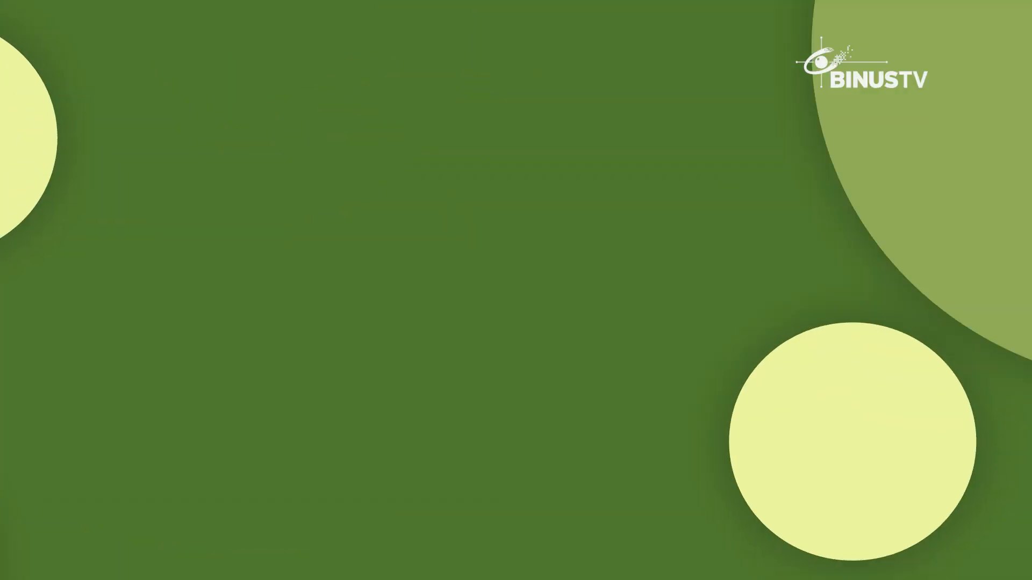